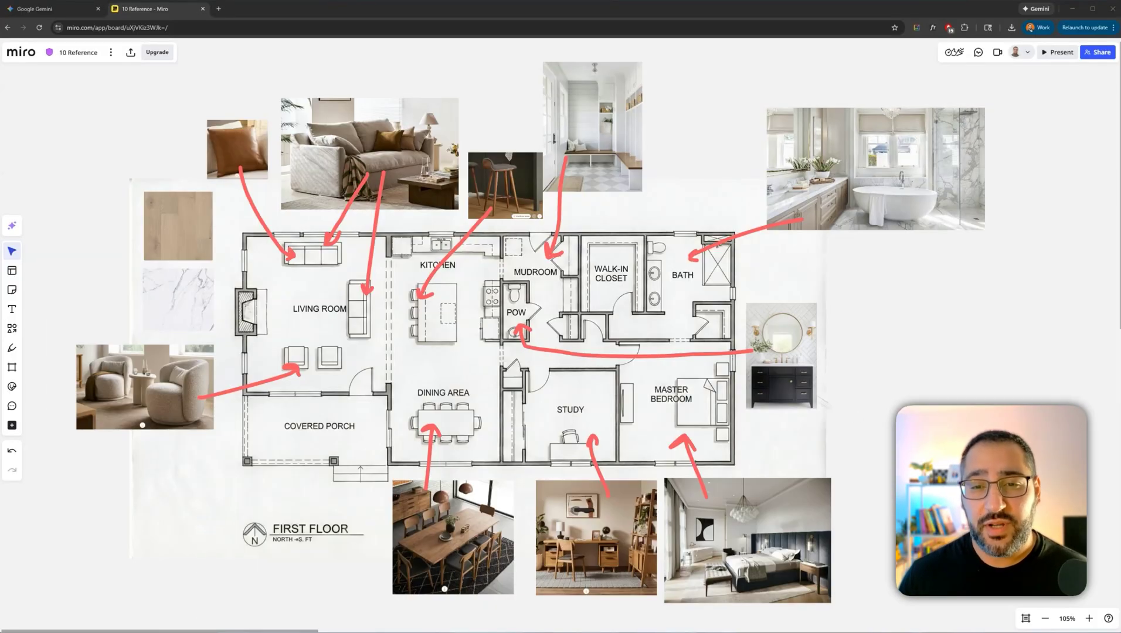
# Step: Examine the first-floor key plan and which room or furniture piece each reference image points to
pyautogui.moveTo(742, 340); pyautogui.dragTo(767, 339)
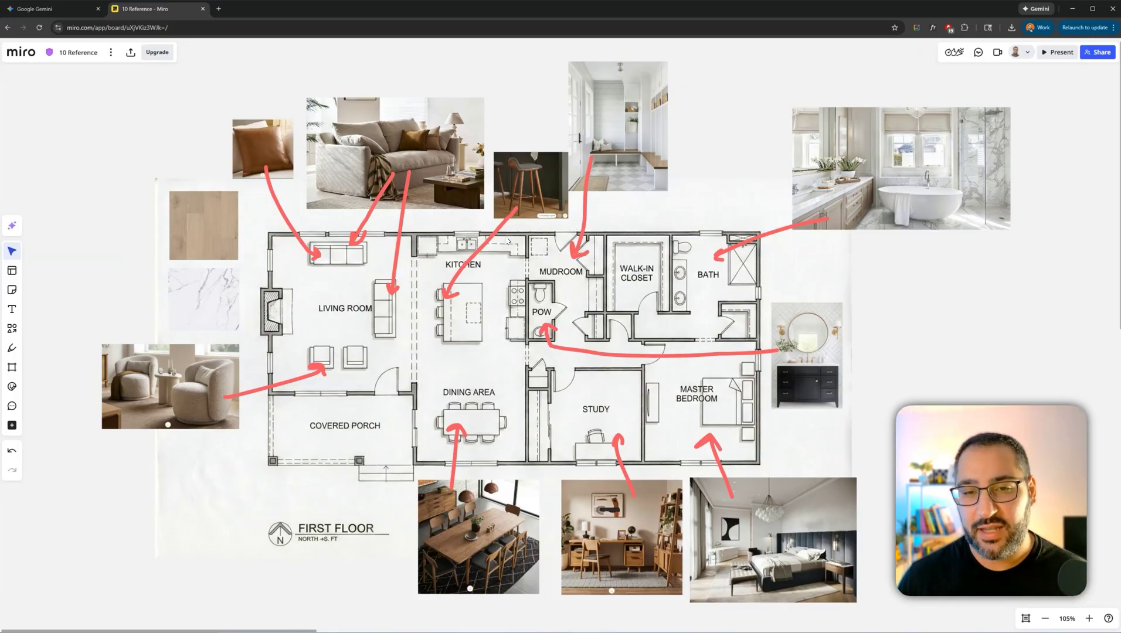
pyautogui.scroll(3, 488, 238)
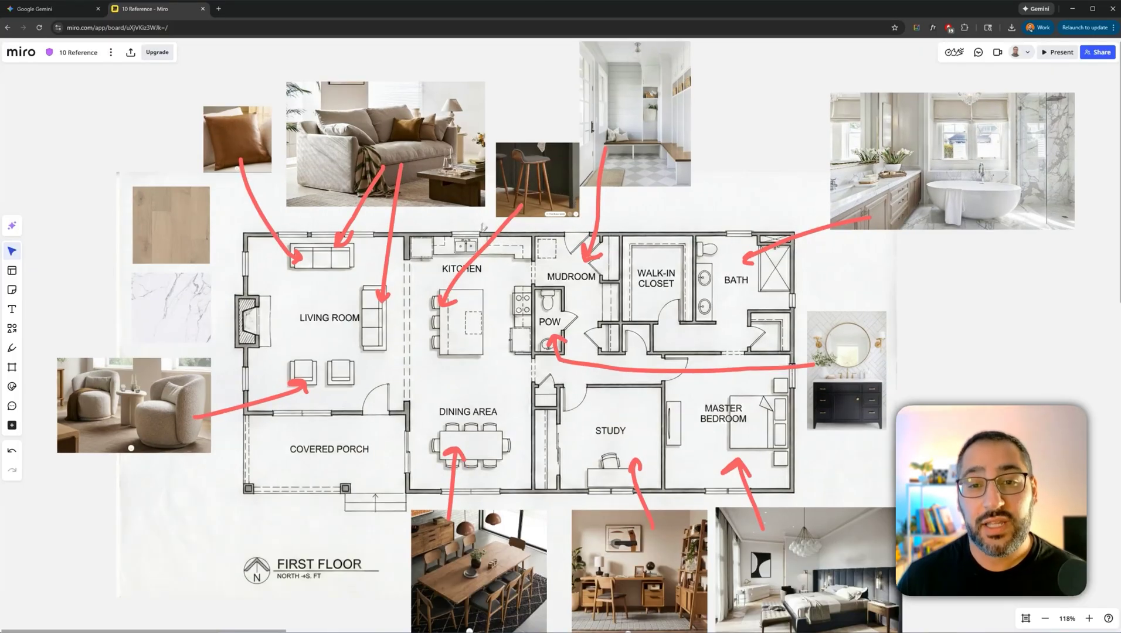
pyautogui.moveTo(496, 198); pyautogui.dragTo(498, 210)
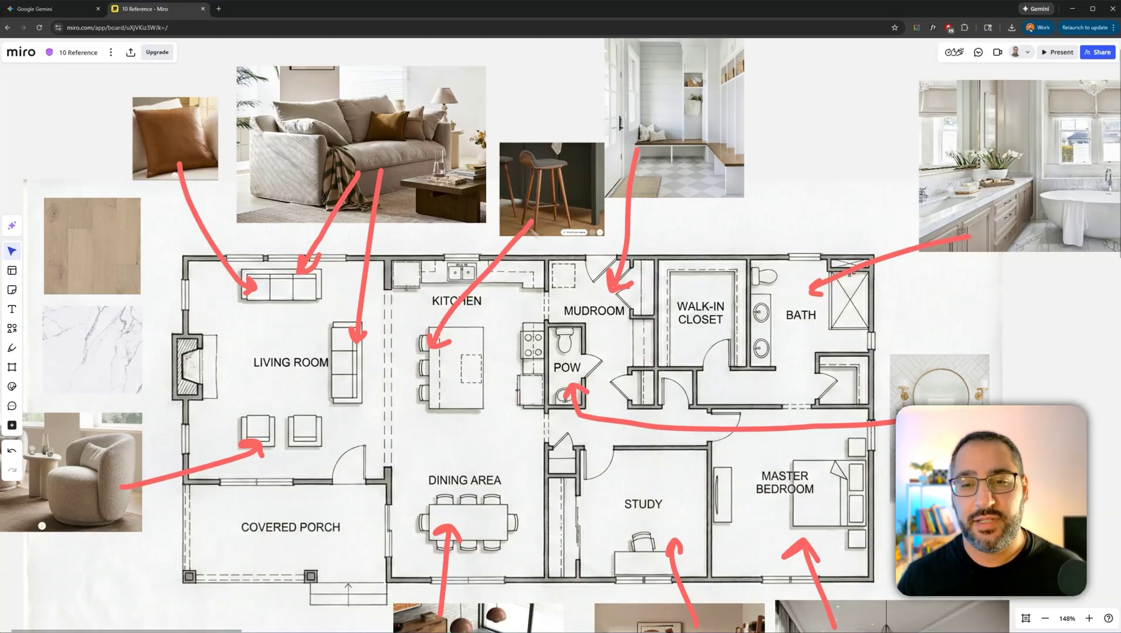
pyautogui.scroll(-3, 586, 270)
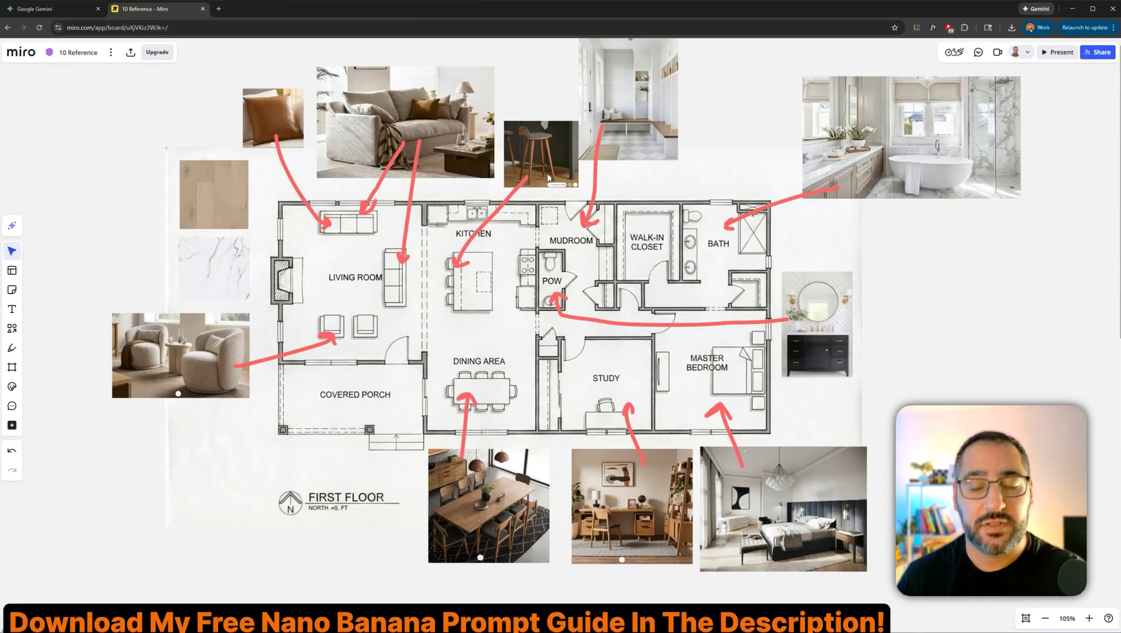
pyautogui.moveTo(599, 224); pyautogui.dragTo(591, 248)
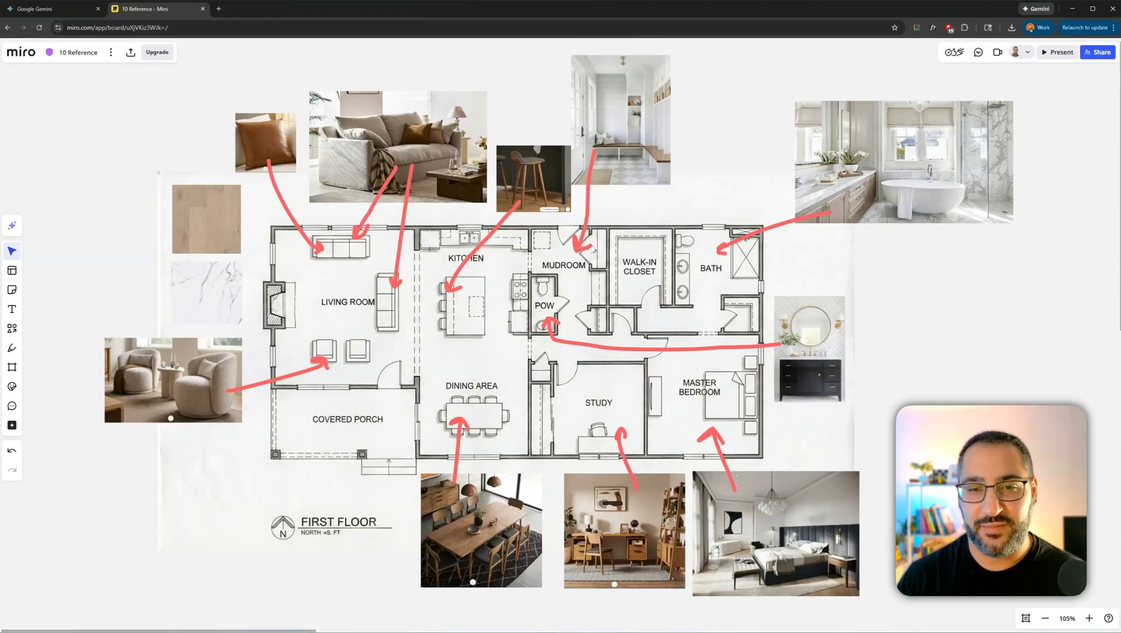
# Step: Switch to Gemini and enter the reference images with a prompt for a photorealistic floor plan preserving the room layouts and top-down camera angle
pyautogui.click(64, 7)
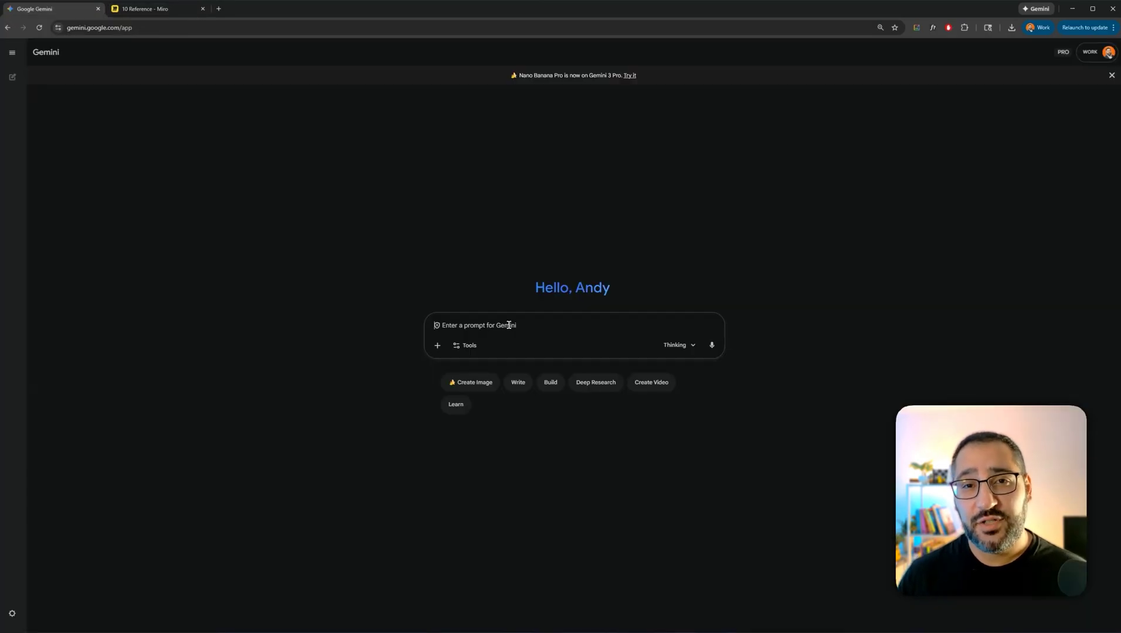
pyautogui.click(509, 325)
pyautogui.write('generate an image of this floor plan that looks photorealistic using the inspiration and reference images, I have attached a Key plan for the location of each reference image. adapt each image accordingly to the space  the wood floor reference is for the flooring throughout except in the bathrooms and the marble on the key plan is for the kitchen countertops.  preserve wall/door/window/room layouts of floor plan drawing. keep top down camera angle of floor plan.')
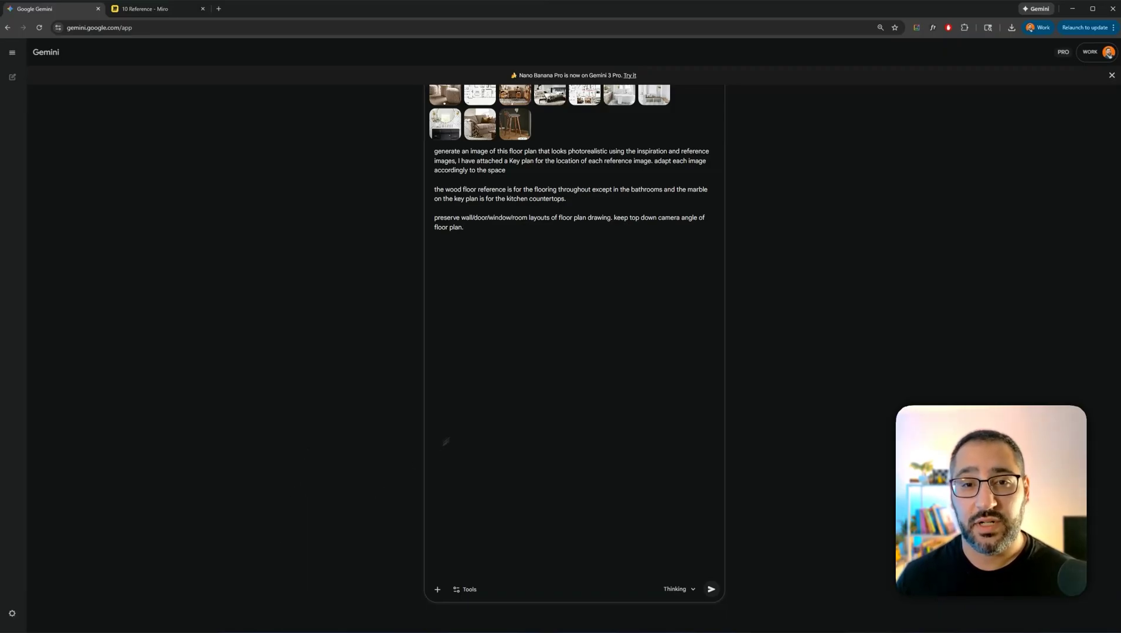
pyautogui.moveTo(443, 99)
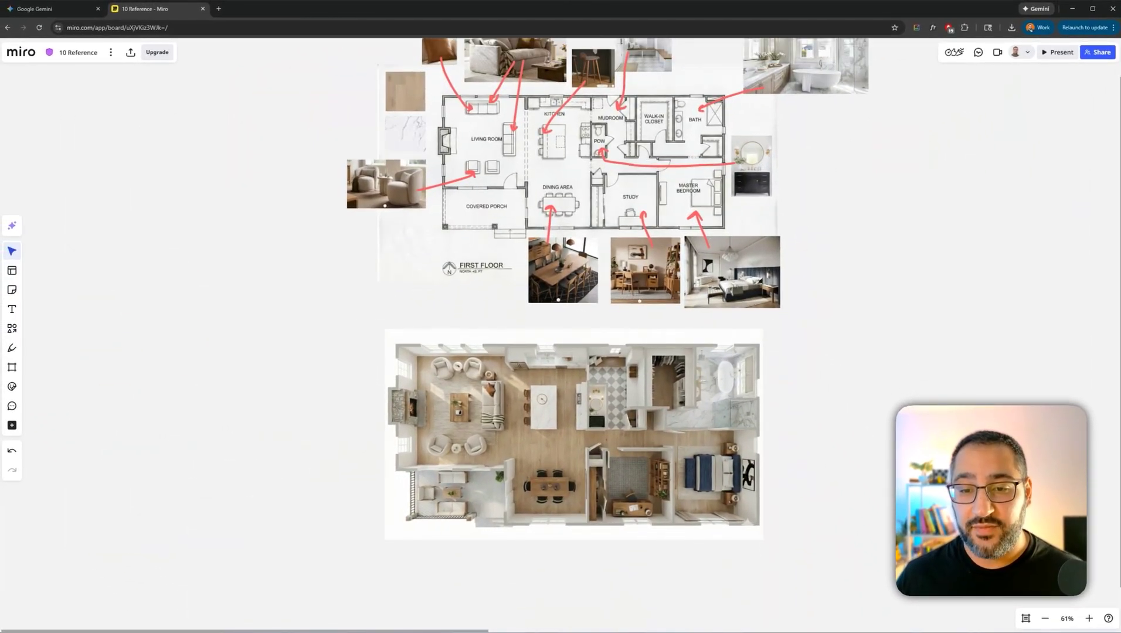
# Step: Compare the photorealistic floor plan render on the Miro board with the key plan and its reference images
pyautogui.moveTo(687, 366); pyautogui.dragTo(687, 411)
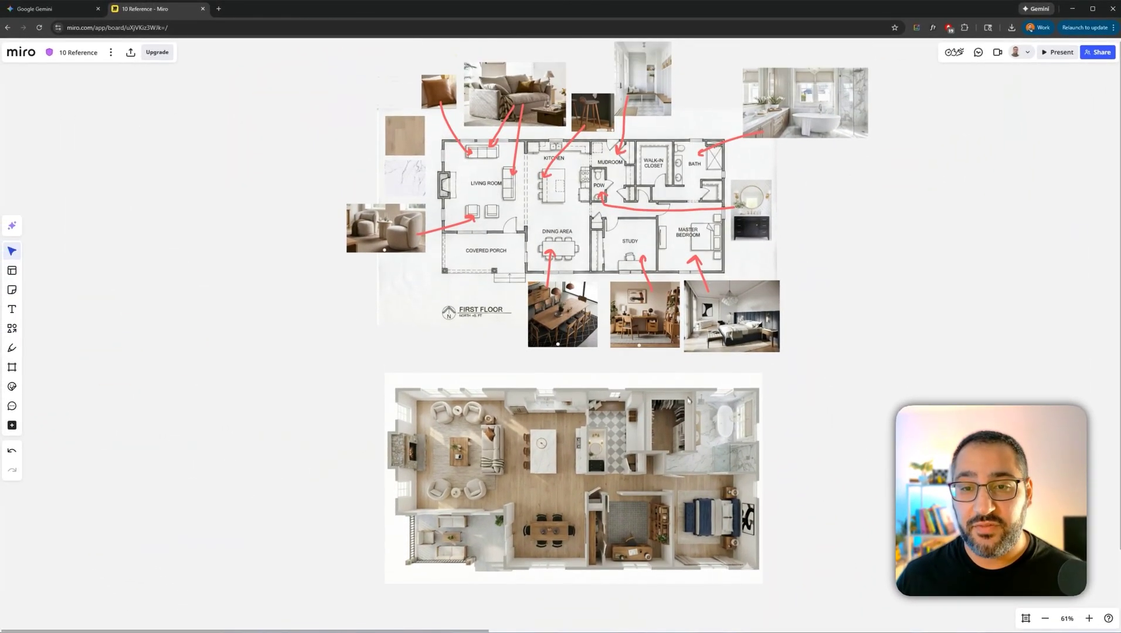
pyautogui.scroll(1, 610, 428)
pyautogui.moveTo(680, 303); pyautogui.dragTo(664, 324)
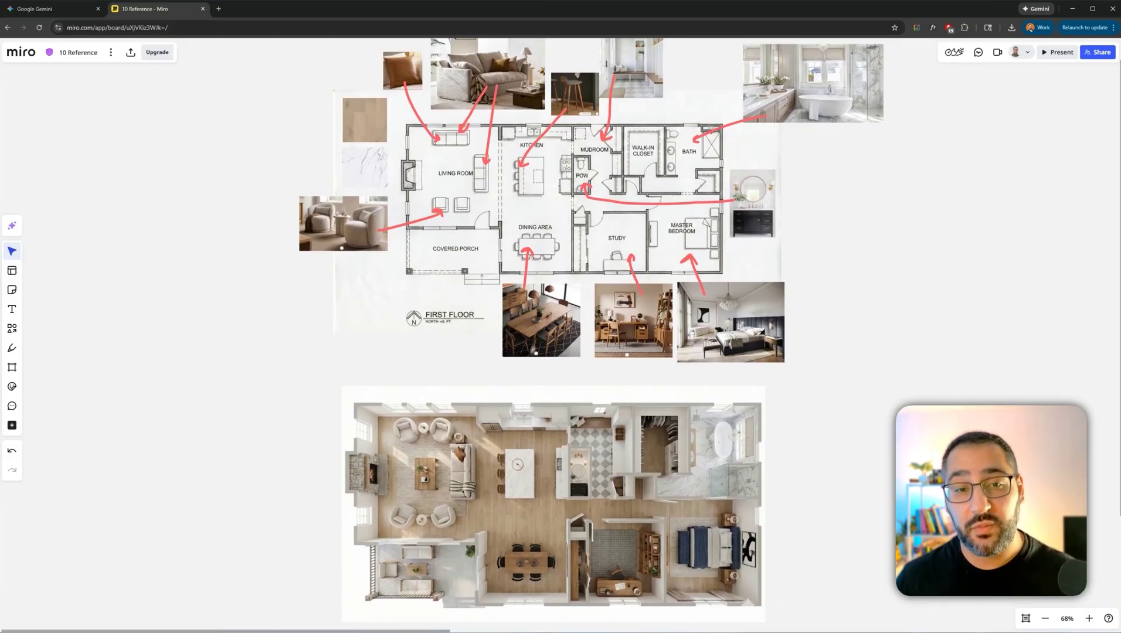
pyautogui.scroll(3, 413, 448)
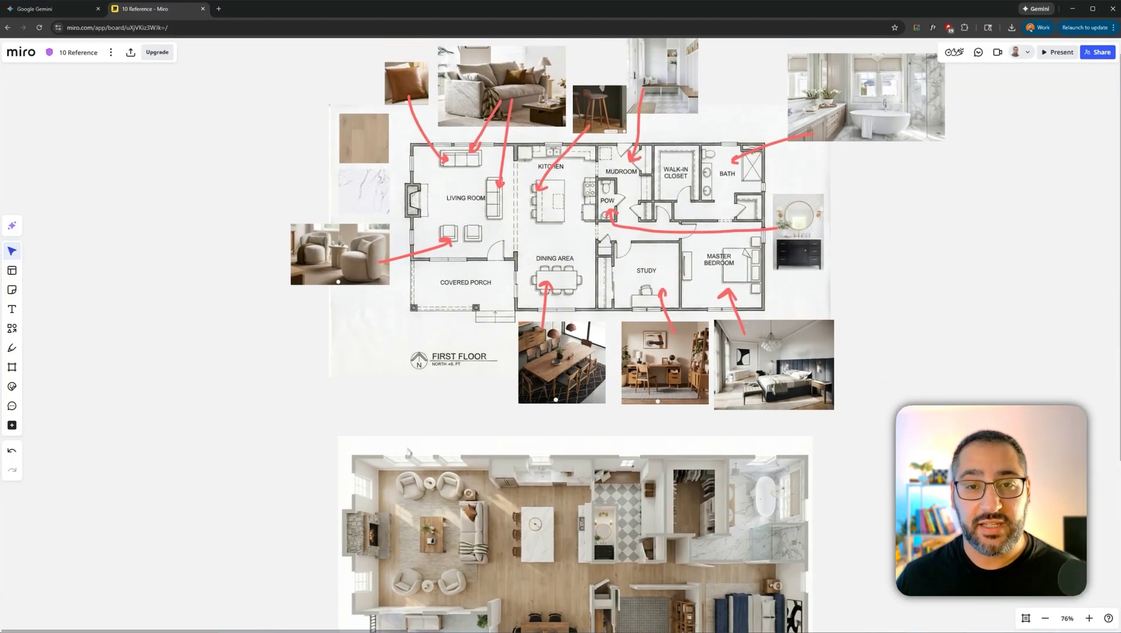
pyautogui.moveTo(409, 452); pyautogui.dragTo(408, 458)
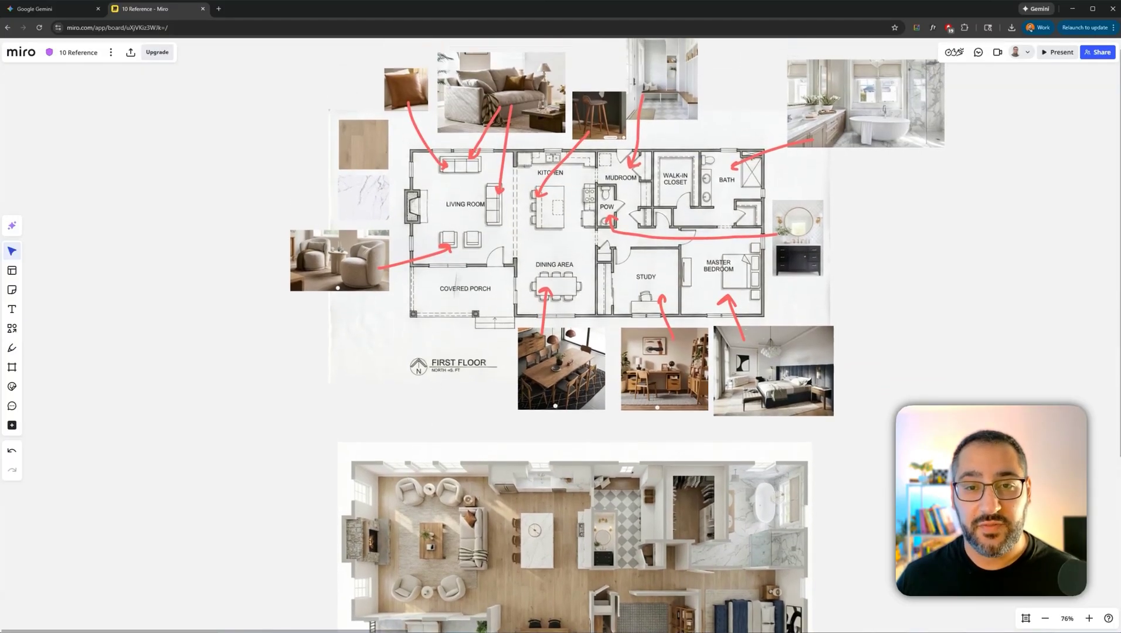
pyautogui.scroll(-1, 435, 507)
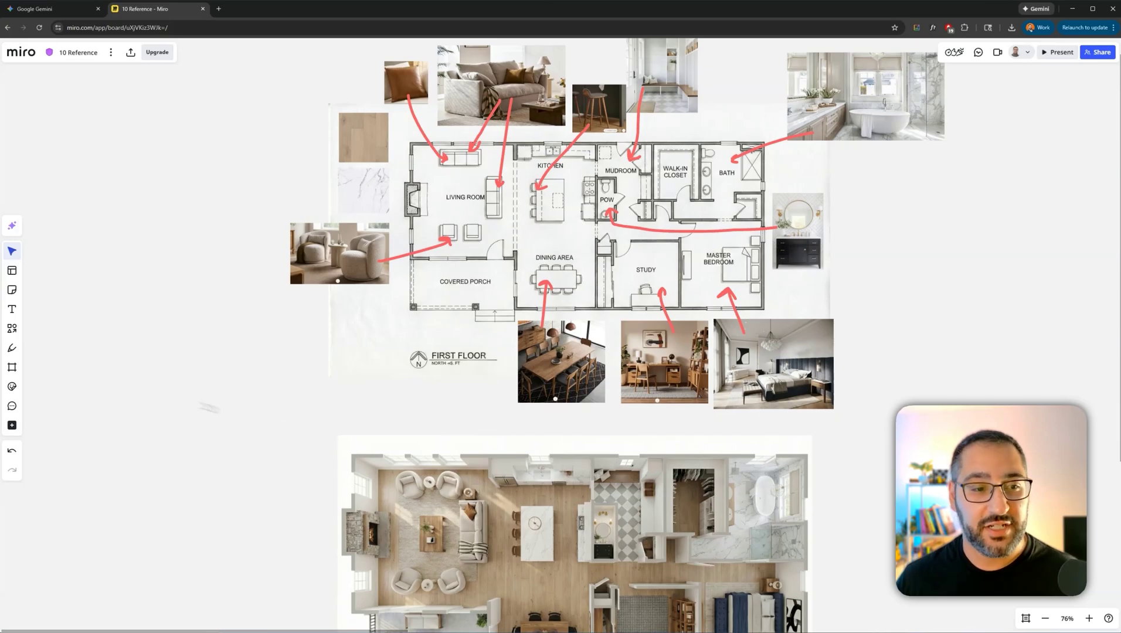
# Step: With the purple pen, circle the upper and lower armchairs in the render's living room and add check marks at the sofa and lower armchairs
pyautogui.click(12, 348)
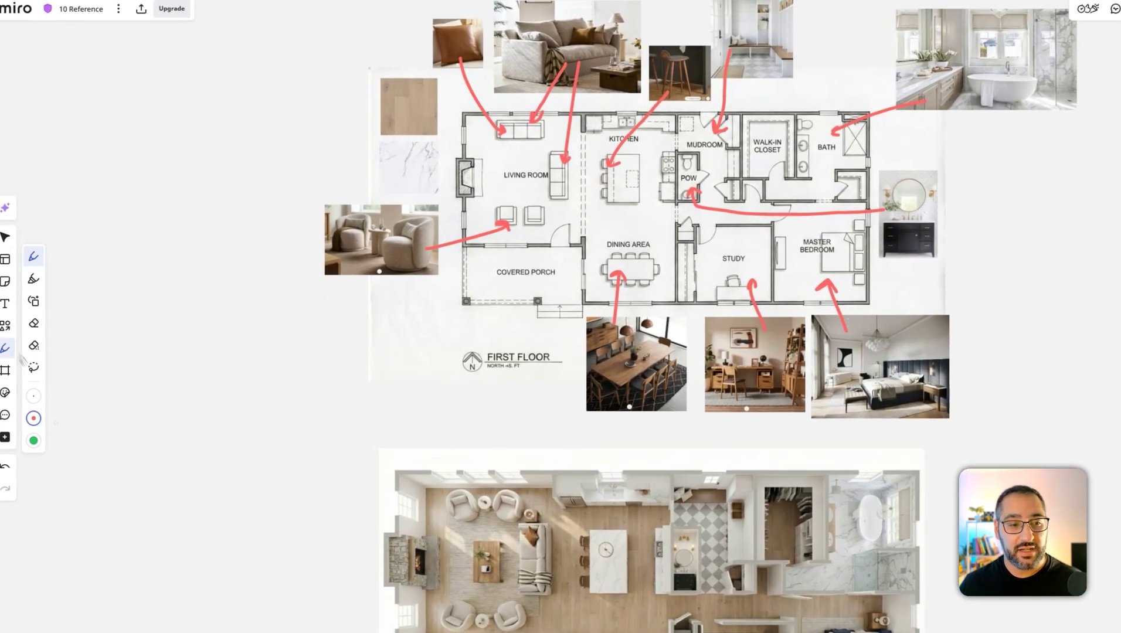
pyautogui.click(34, 418)
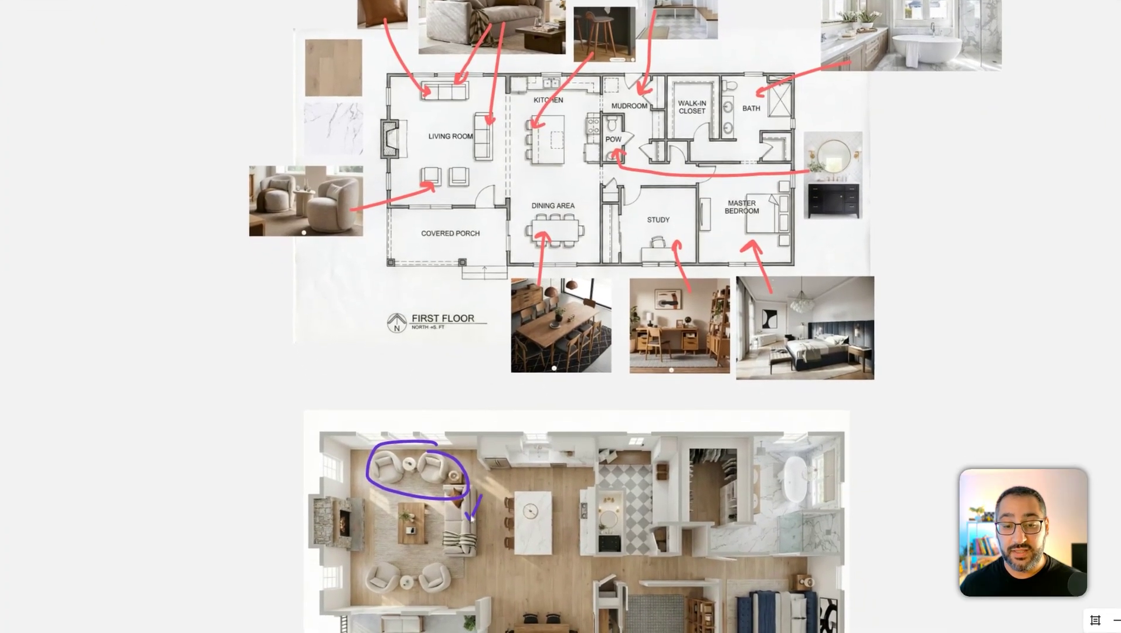
pyautogui.moveTo(503, 510); pyautogui.dragTo(483, 552)
pyautogui.moveTo(479, 545); pyautogui.dragTo(488, 548)
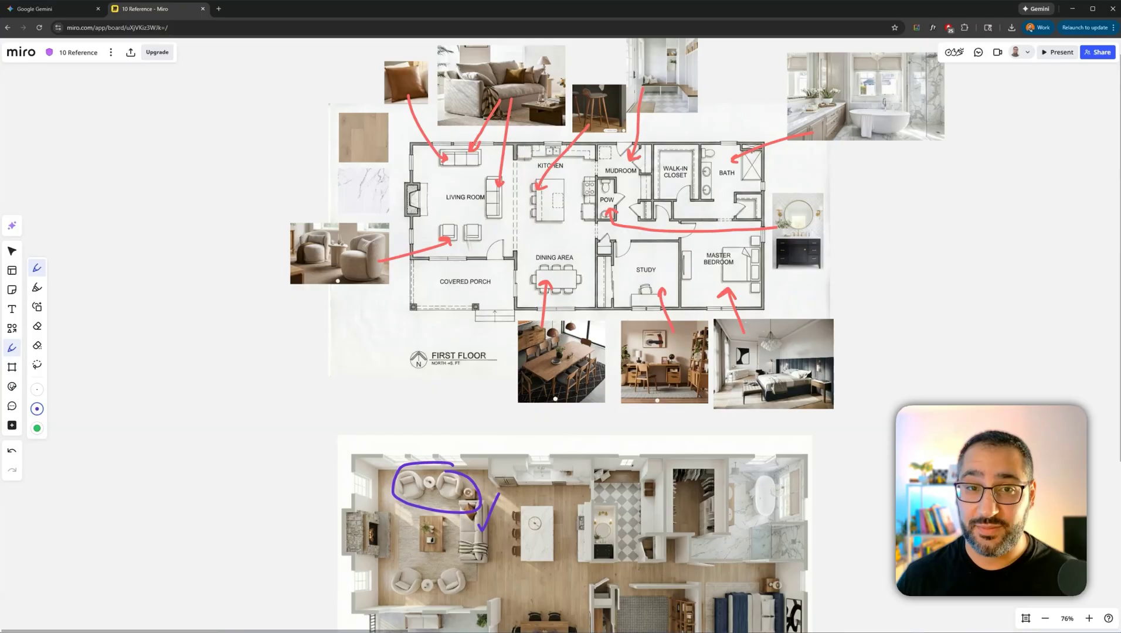
pyautogui.scroll(-1, 474, 503)
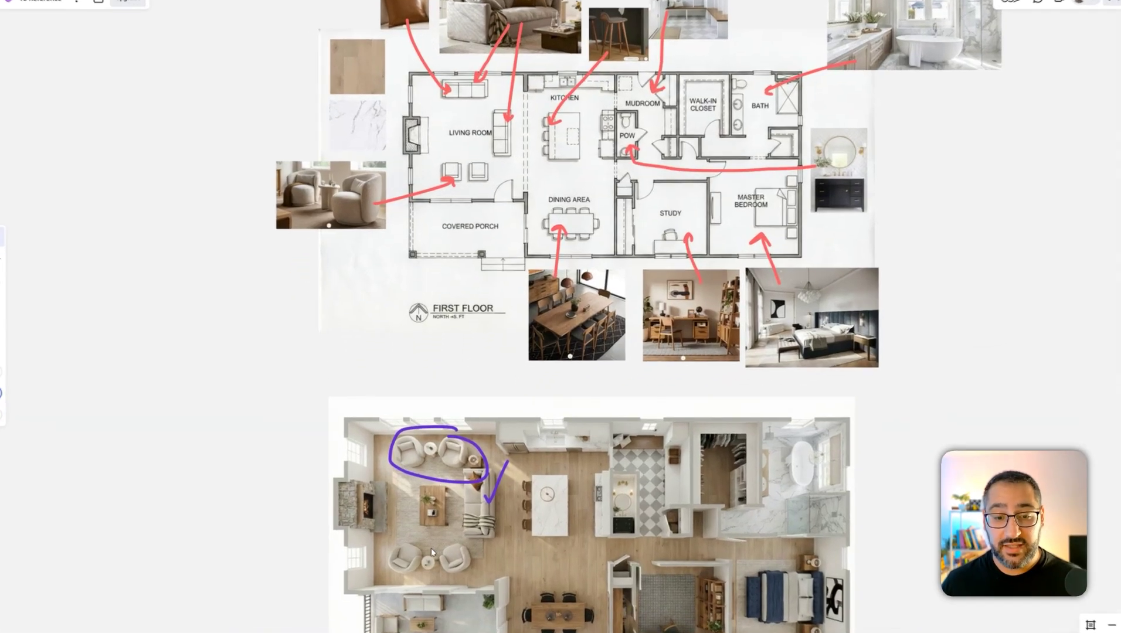
pyautogui.moveTo(427, 544)
pyautogui.mouseDown()
pyautogui.moveTo(388, 564)
pyautogui.moveTo(414, 540)
pyautogui.moveTo(454, 562)
pyautogui.moveTo(466, 531)
pyautogui.mouseUp()
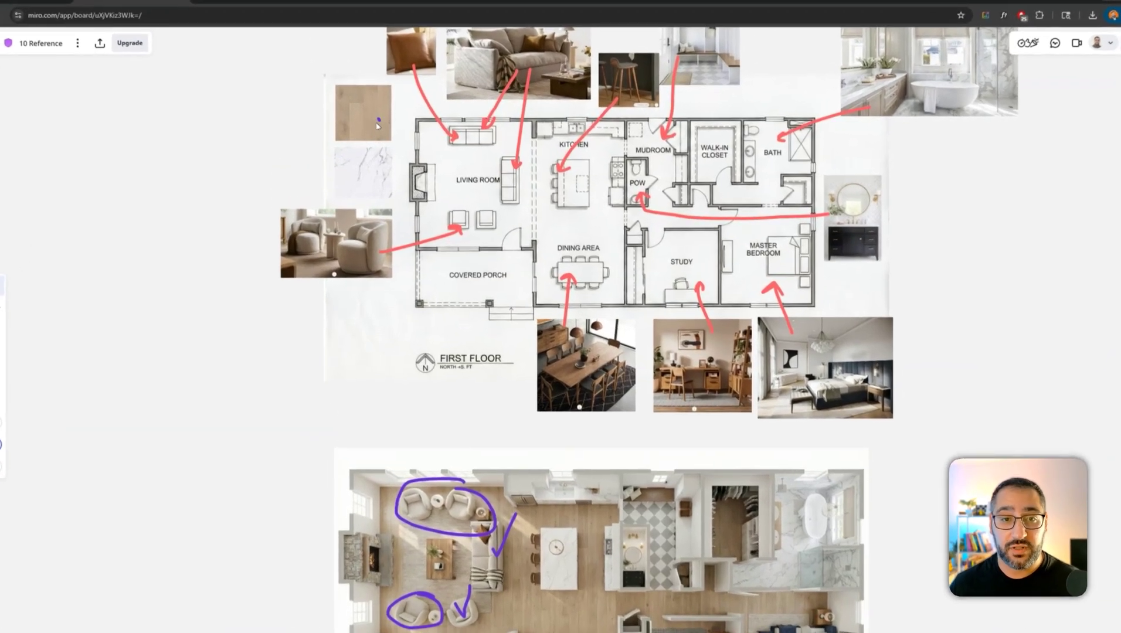
# Step: Draw check marks on the wood flooring sample, the render's wood floor and its marble kitchen island
pyautogui.moveTo(375, 115); pyautogui.dragTo(381, 103)
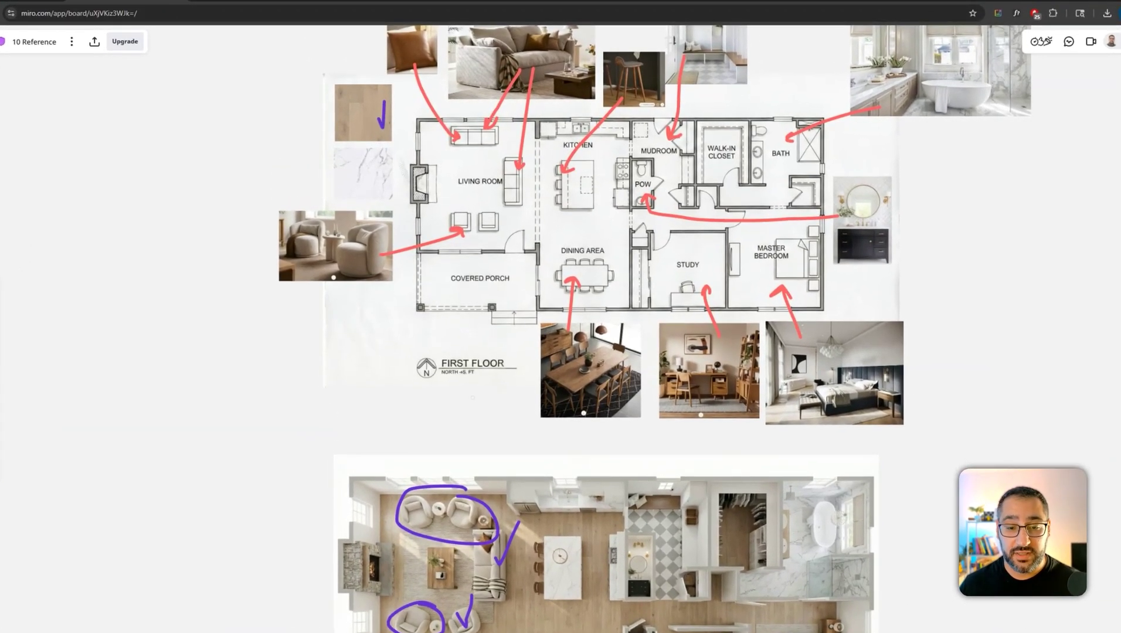
pyautogui.moveTo(492, 547); pyautogui.dragTo(551, 498)
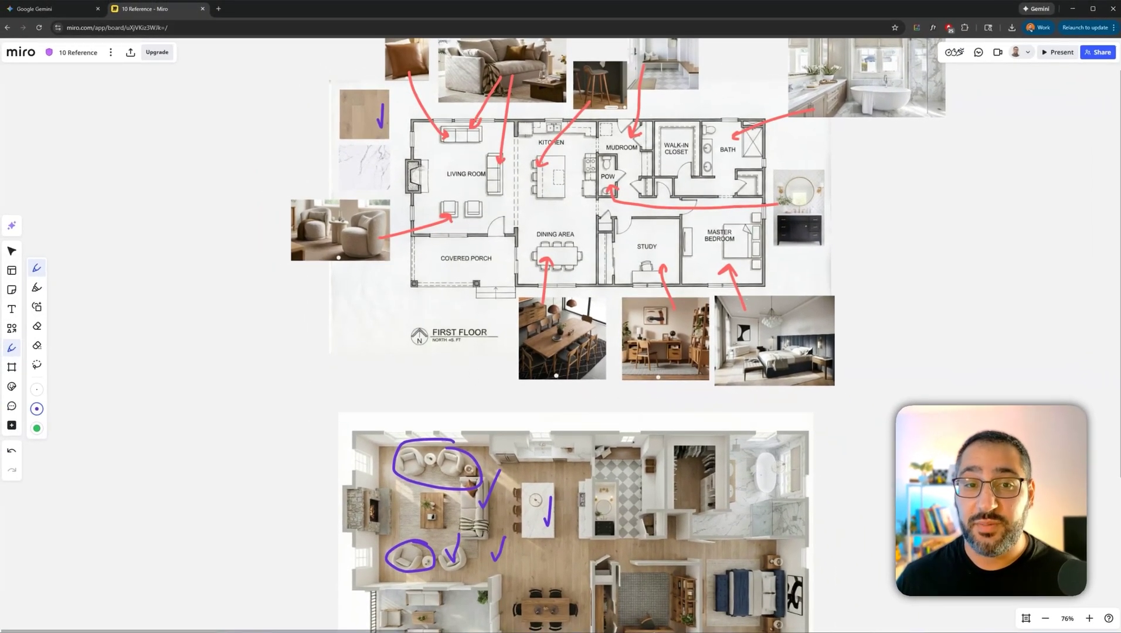
pyautogui.scroll(3, 381, 160)
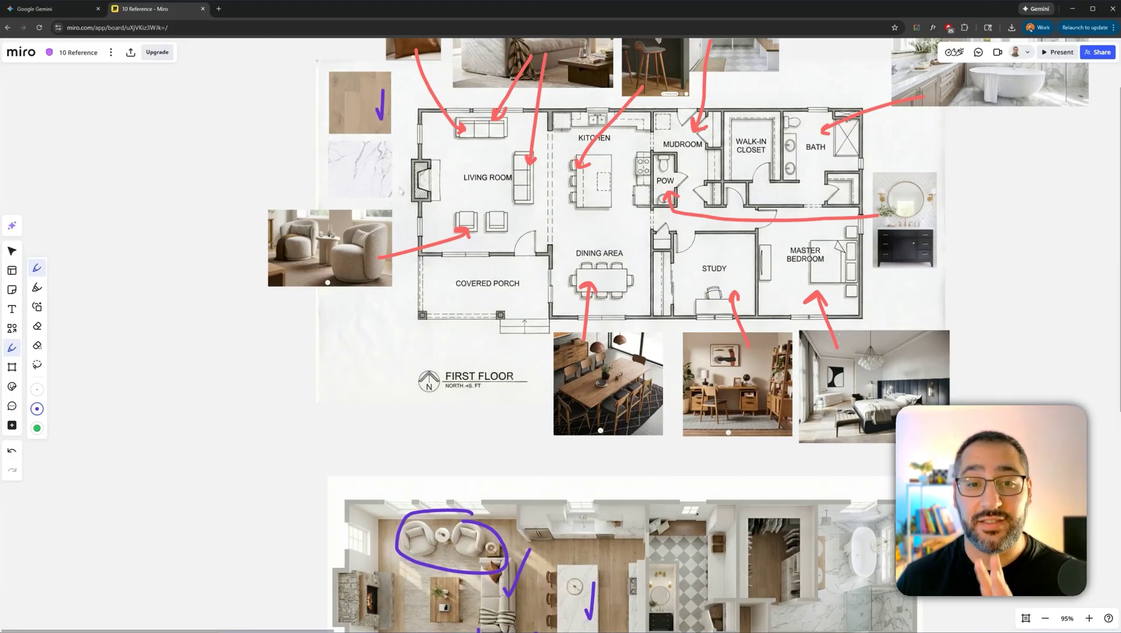
pyautogui.scroll(-2, 409, 169)
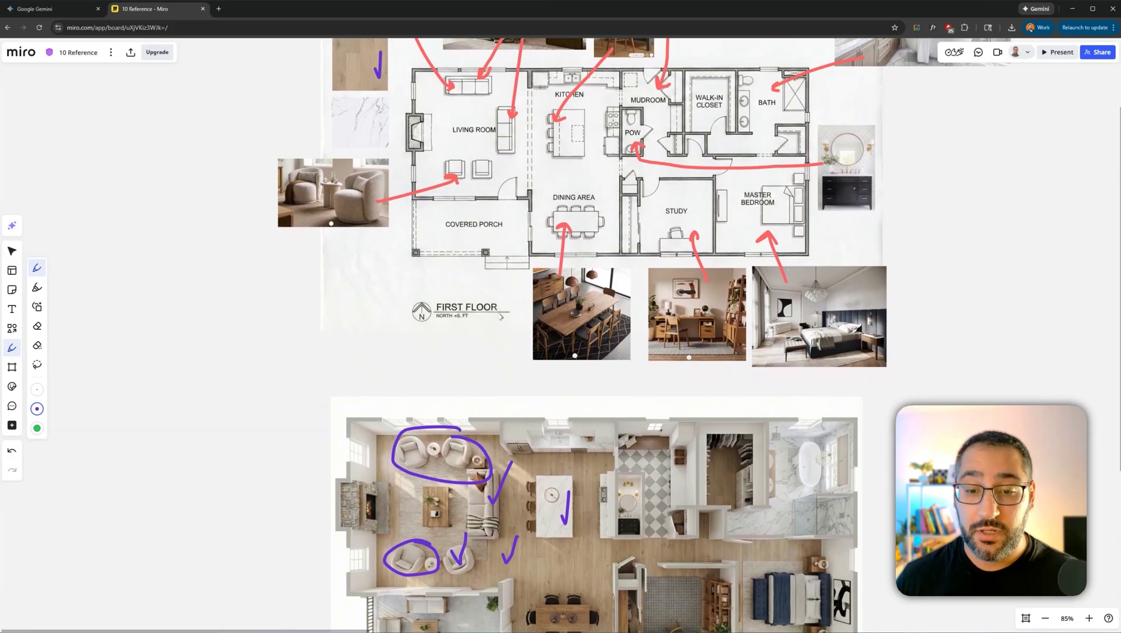
# Step: Circle the spot between the kitchen and mudroom on both the floor plan and the render
pyautogui.hscroll(3, 572, 394)
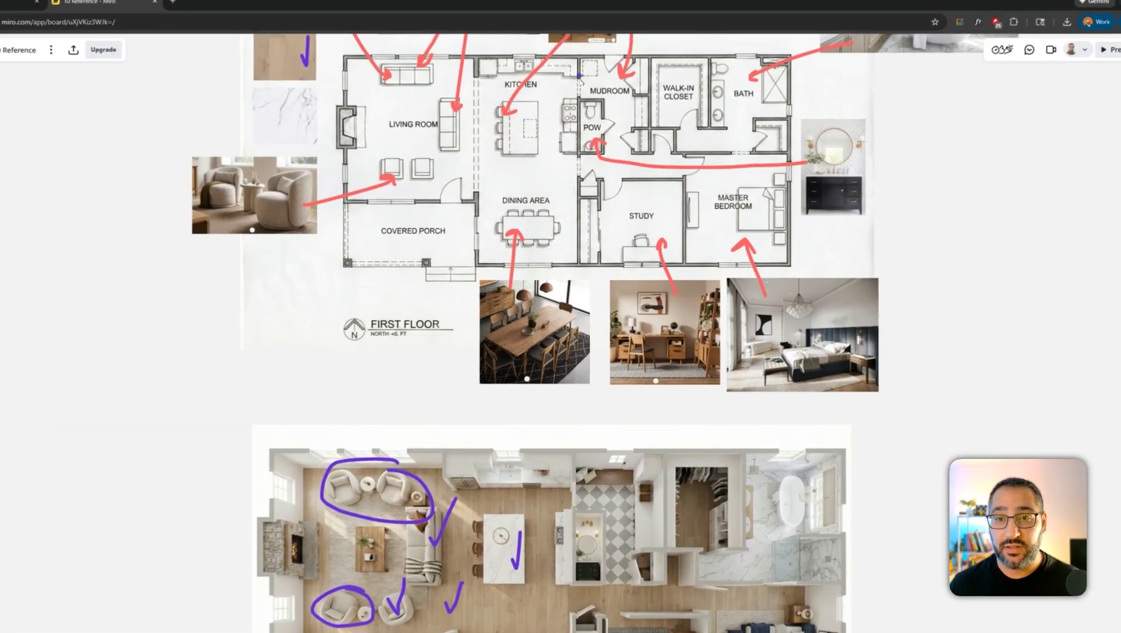
pyautogui.moveTo(583, 77)
pyautogui.mouseDown()
pyautogui.moveTo(576, 99)
pyautogui.moveTo(579, 75)
pyautogui.mouseUp()
pyautogui.moveTo(573, 428)
pyautogui.mouseDown()
pyautogui.moveTo(562, 449)
pyautogui.moveTo(578, 429)
pyautogui.mouseUp()
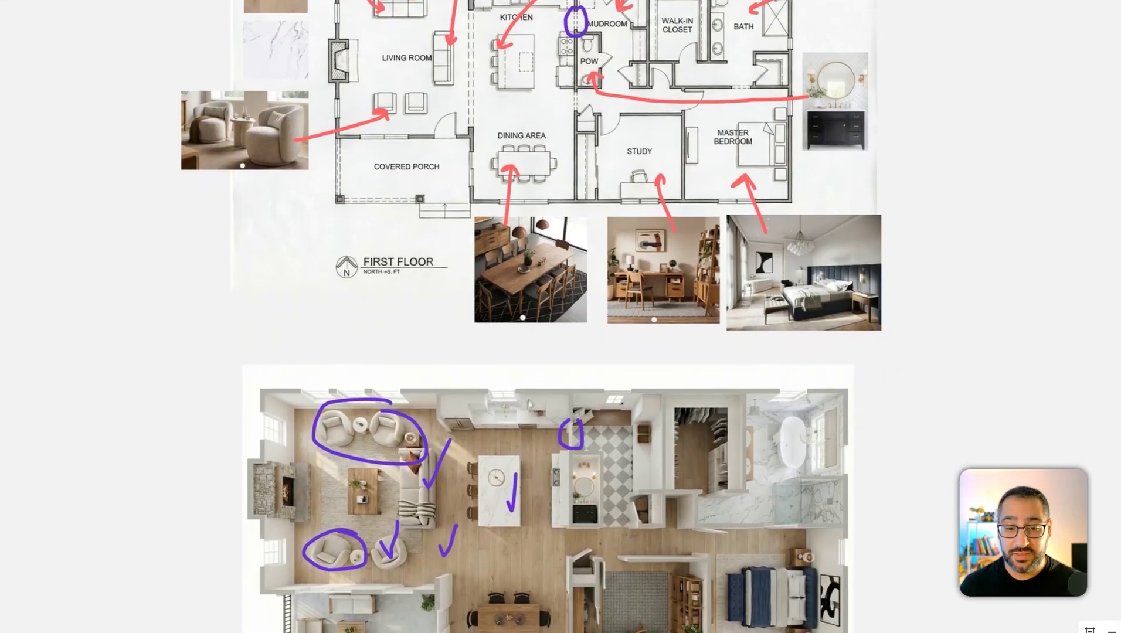
# Step: Circle the refrigerator in the render's kitchen, and circle the counter end below the range with an X beneath it
pyautogui.moveTo(474, 417); pyautogui.dragTo(473, 442)
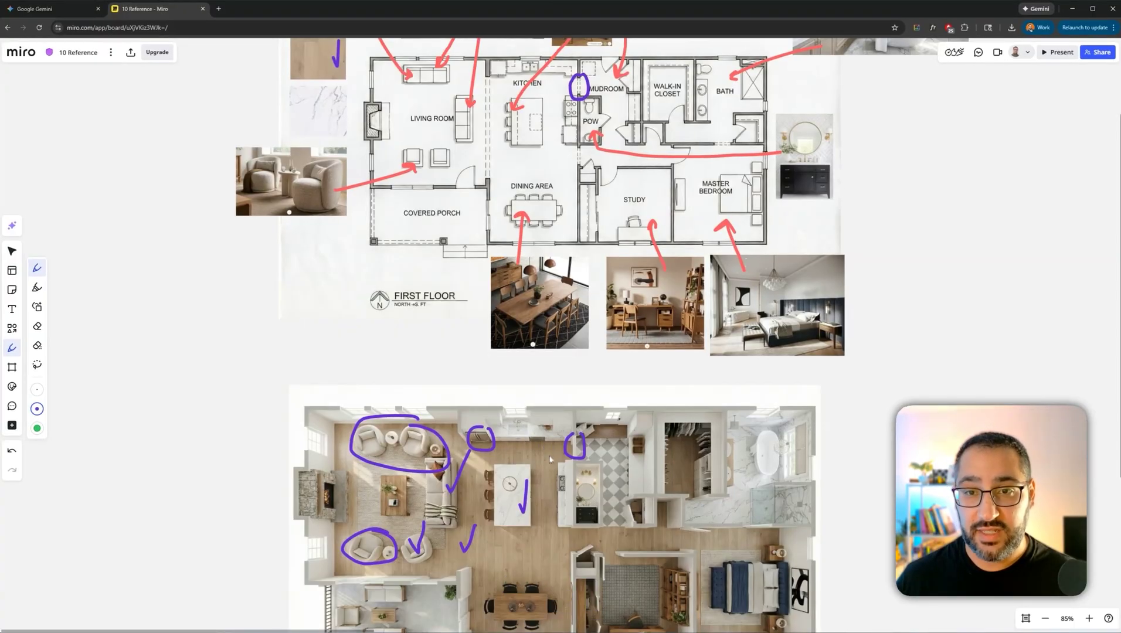
pyautogui.moveTo(567, 507)
pyautogui.mouseDown()
pyautogui.moveTo(555, 515)
pyautogui.moveTo(563, 506)
pyautogui.mouseUp()
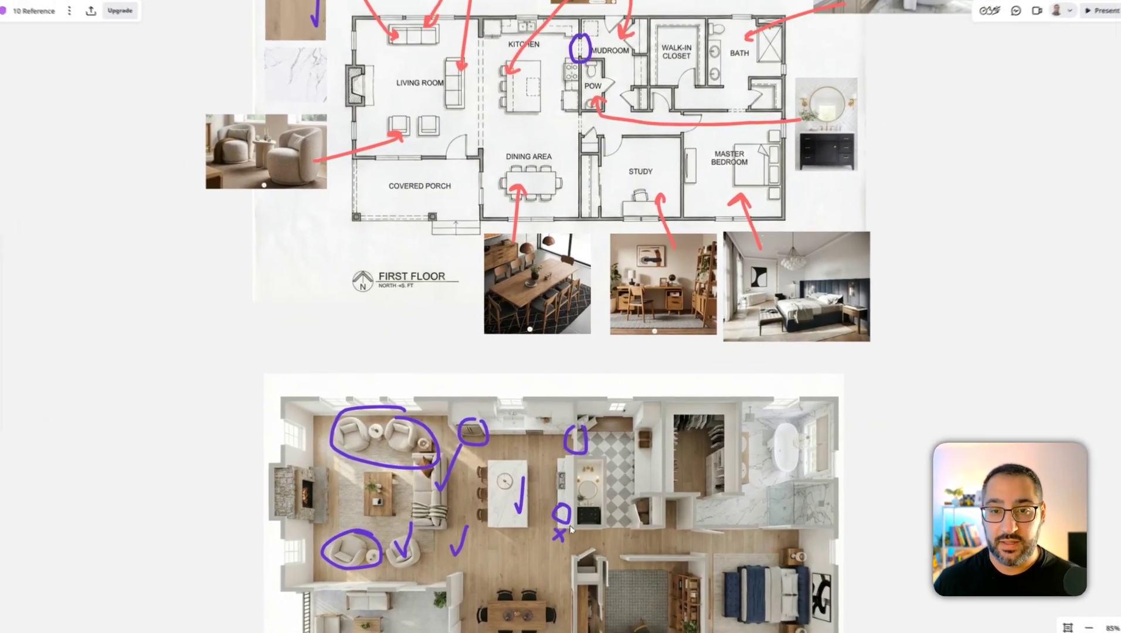
# Step: Draw a check mark on the dining table in the render
pyautogui.moveTo(575, 535); pyautogui.dragTo(583, 484)
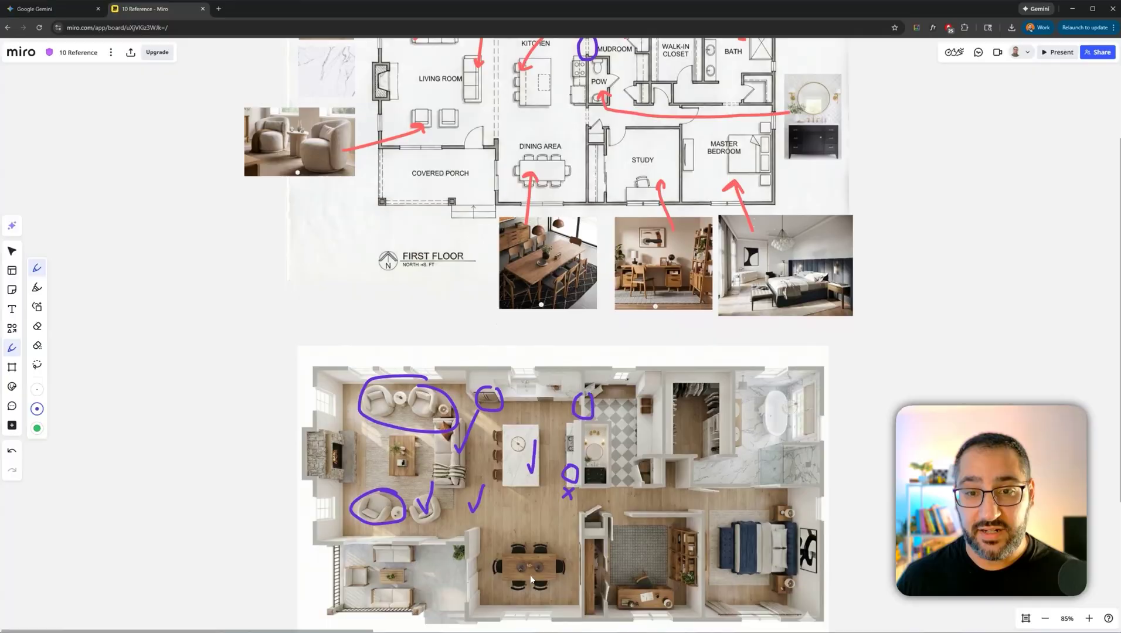
pyautogui.scroll(2, 530, 579)
pyautogui.scroll(-1, 530, 579)
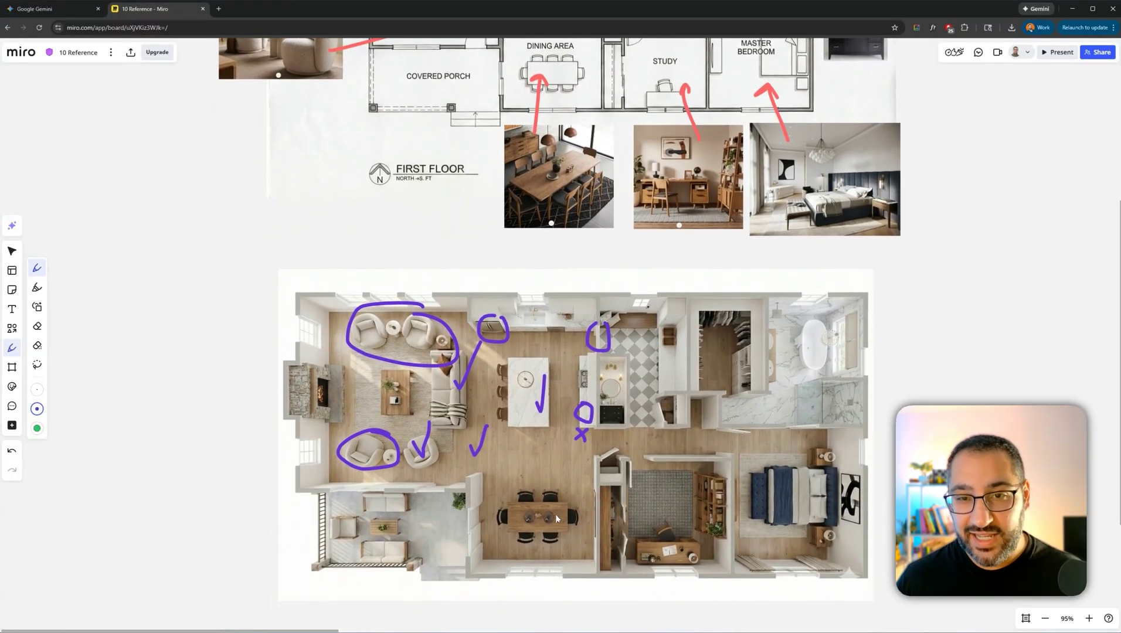
pyautogui.moveTo(555, 514); pyautogui.dragTo(559, 510)
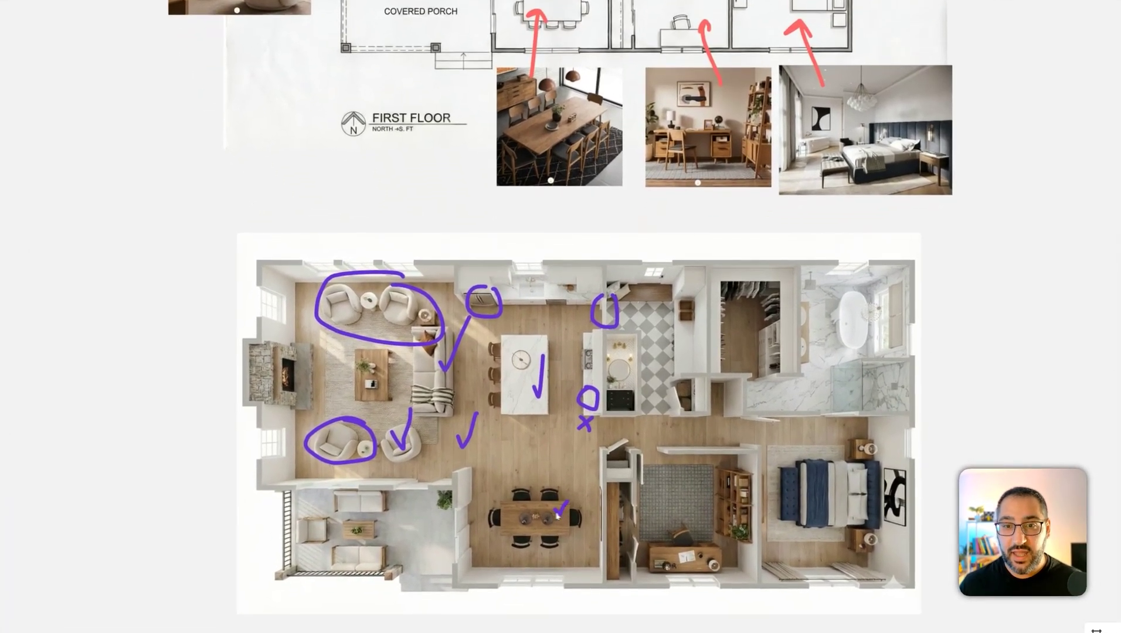
# Step: Circle a chair in the dining reference photo, and circle a rendered dining chair with an X beside it
pyautogui.scroll(6, 526, 525)
pyautogui.scroll(-2, 523, 511)
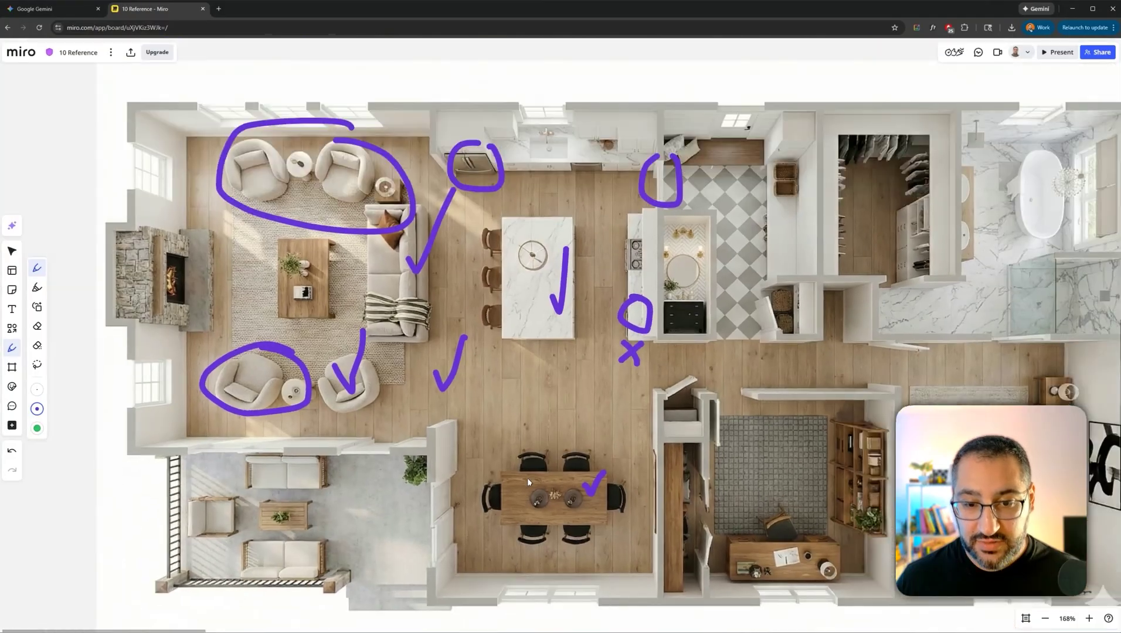
pyautogui.scroll(-3, 527, 478)
pyautogui.moveTo(578, 360); pyautogui.dragTo(564, 408)
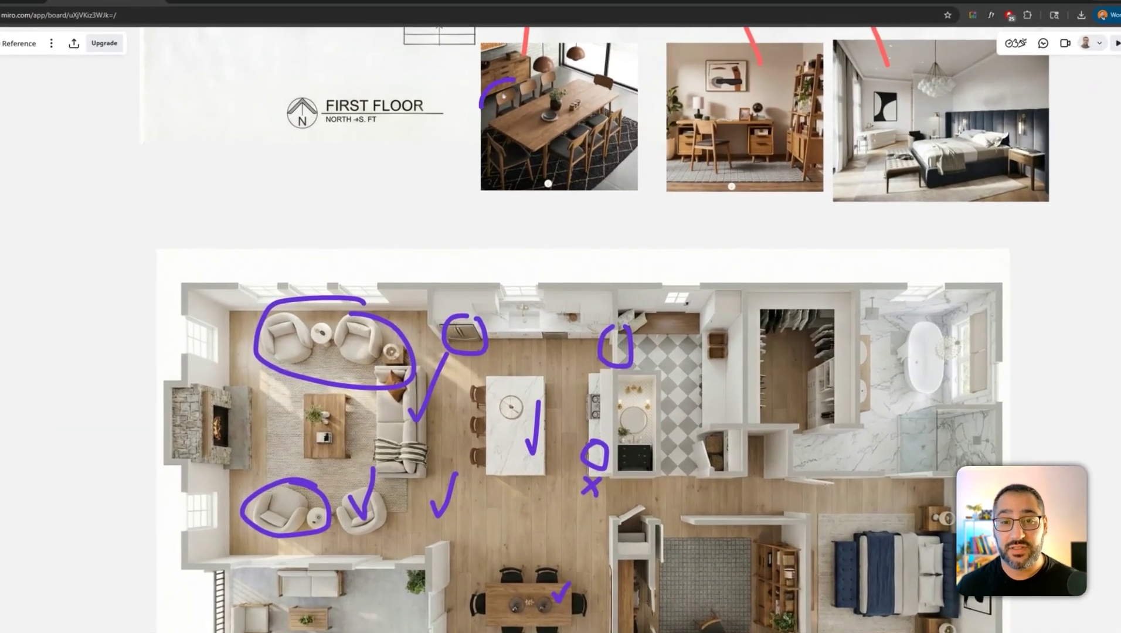
pyautogui.moveTo(514, 83); pyautogui.dragTo(511, 88)
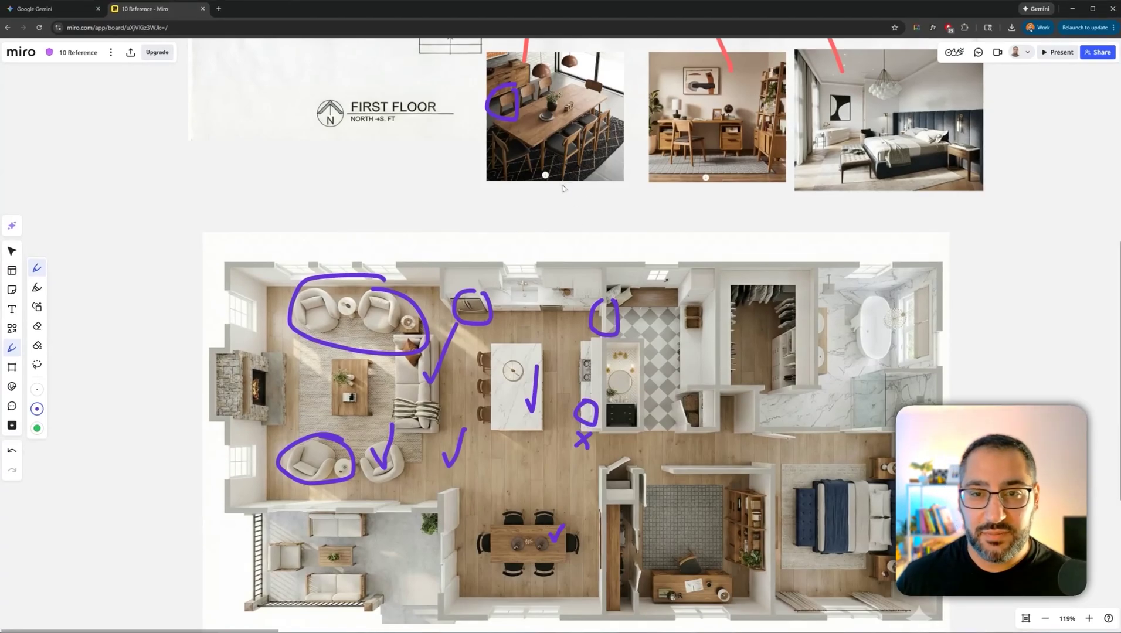
pyautogui.scroll(5, 553, 520)
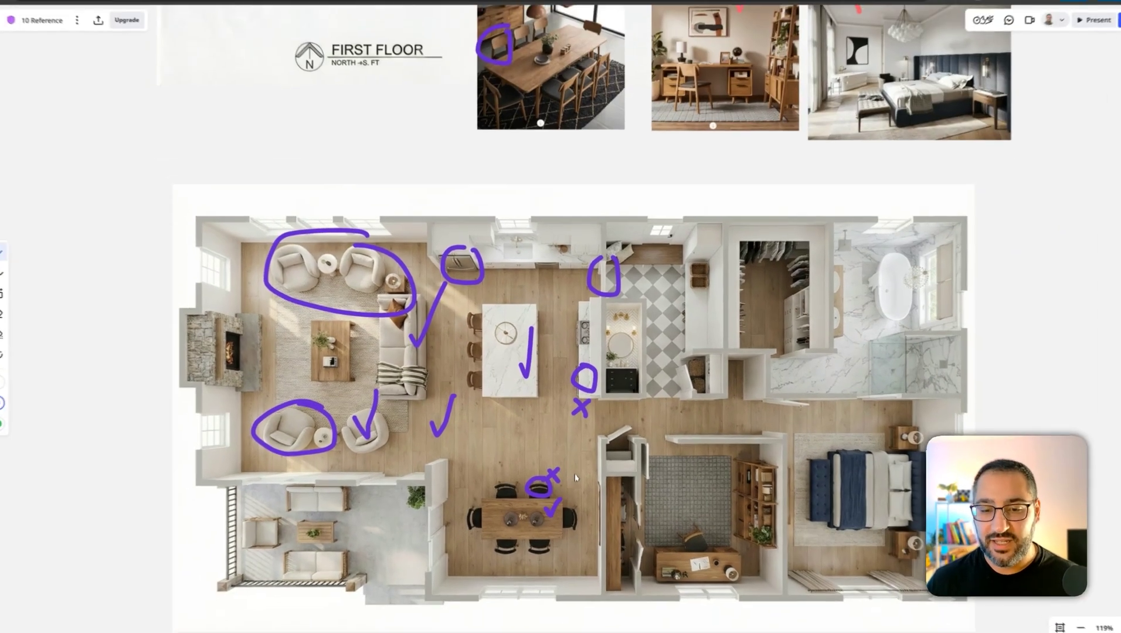
# Step: Draw four check marks across the render's study, covering the rug, bookshelf, chair and desk
pyautogui.scroll(-4, 567, 490)
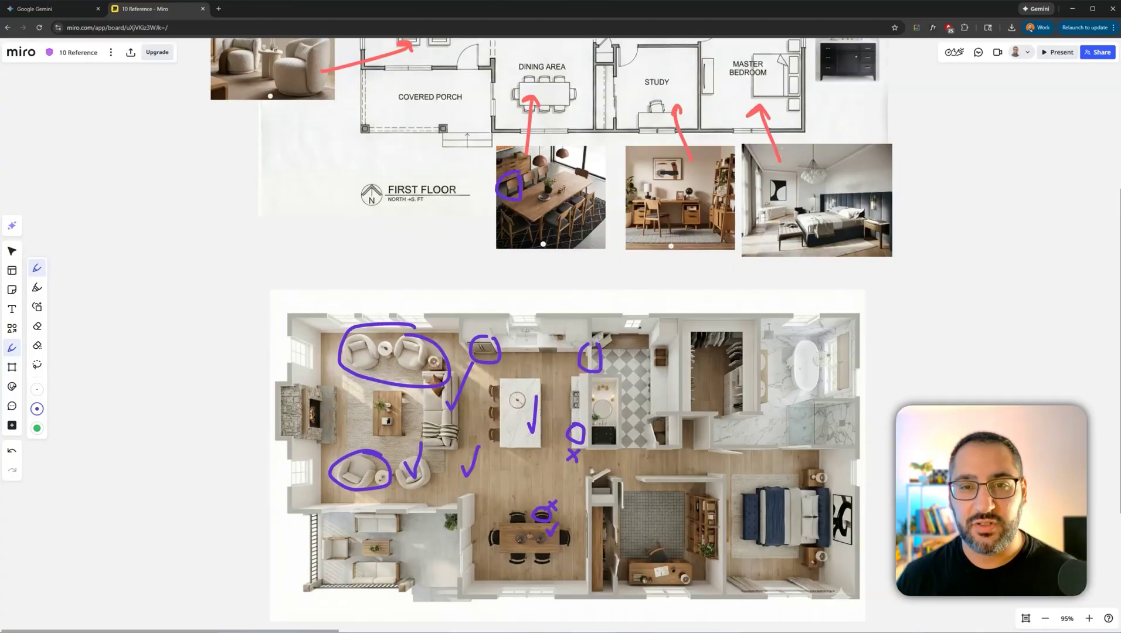
pyautogui.hscroll(3, 573, 473)
pyautogui.scroll(1, 572, 474)
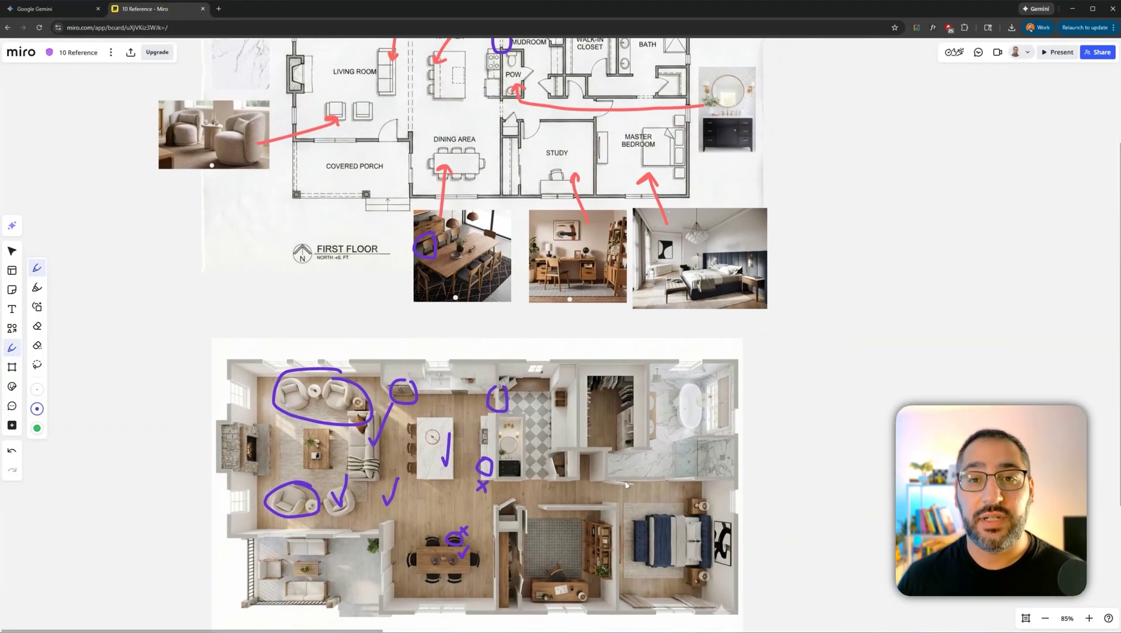
pyautogui.scroll(3, 575, 578)
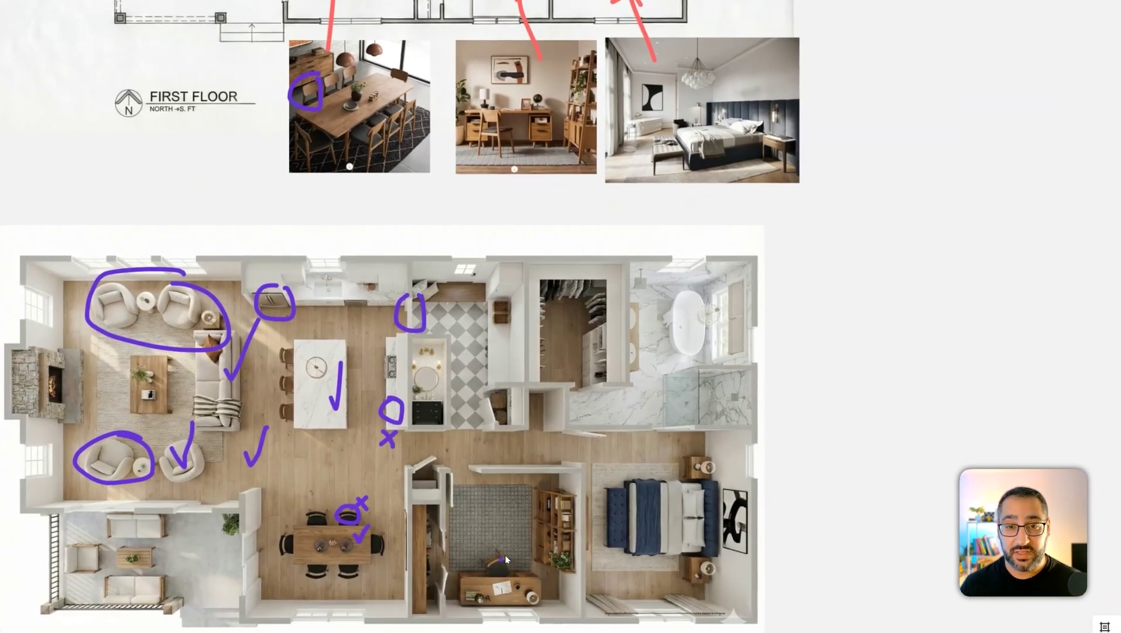
pyautogui.moveTo(505, 549)
pyautogui.mouseDown()
pyautogui.moveTo(487, 517)
pyautogui.moveTo(496, 500)
pyautogui.moveTo(546, 476)
pyautogui.mouseUp()
pyautogui.moveTo(467, 579); pyautogui.dragTo(482, 567)
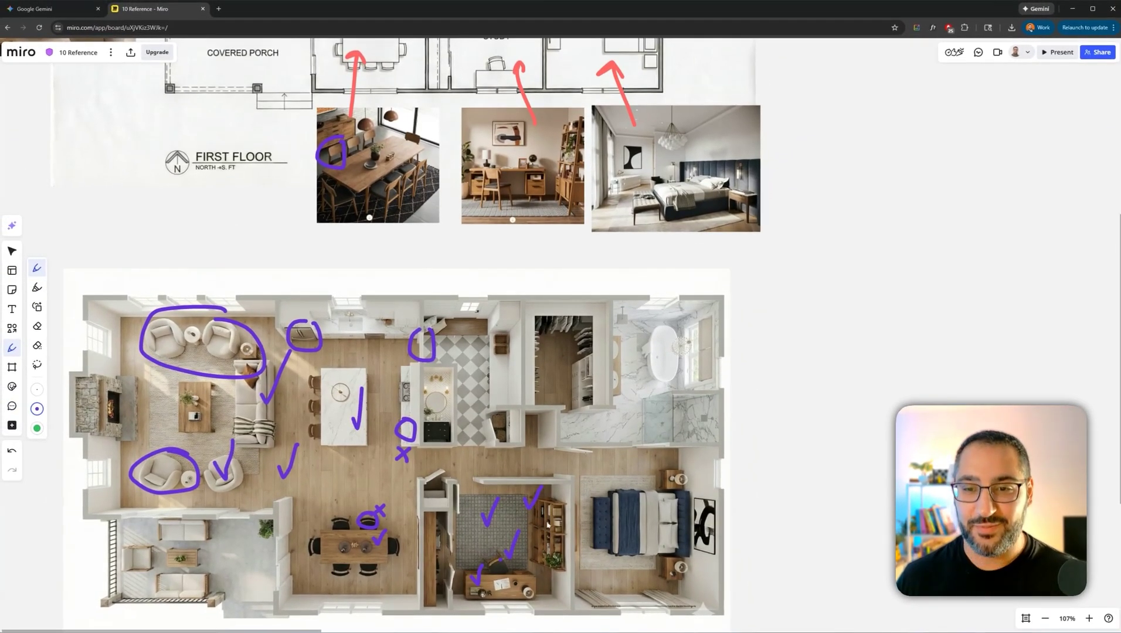
# Step: Mark the navy headboard and circle the wall art in the bedroom reference photo, and bracket the matching artwork in the rendered bedroom
pyautogui.hscroll(2, 606, 519)
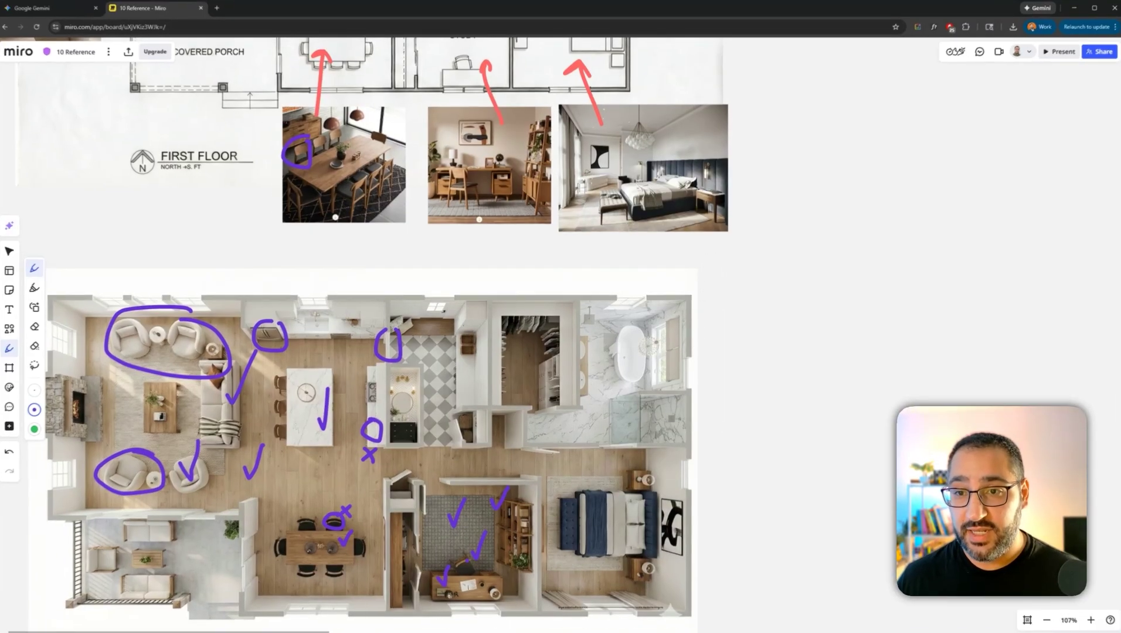
pyautogui.moveTo(690, 157); pyautogui.dragTo(702, 151)
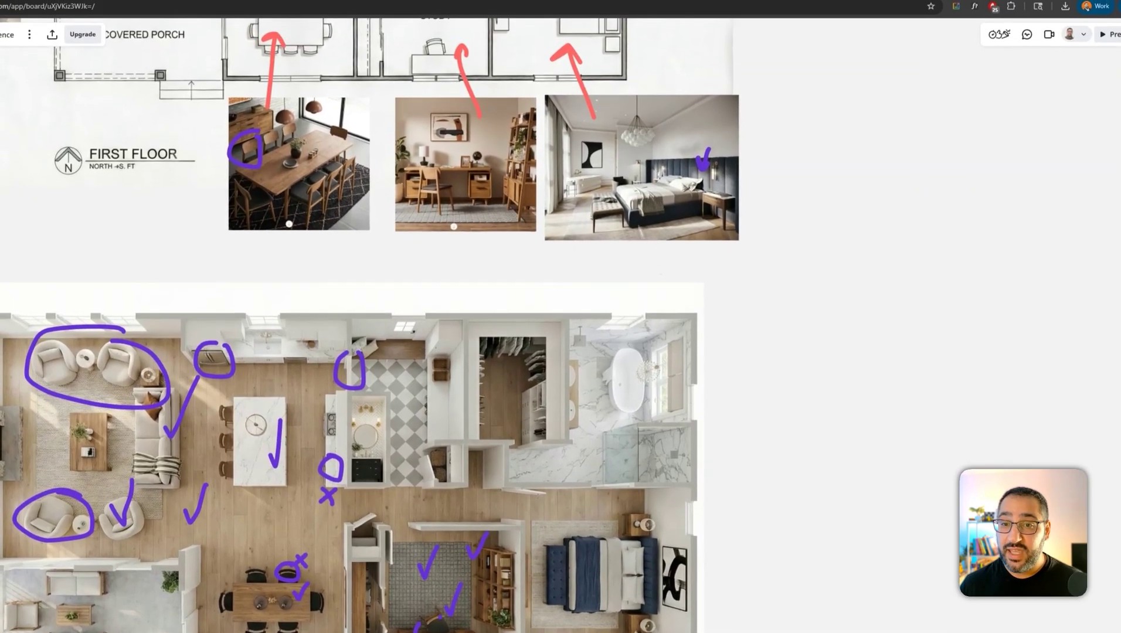
pyautogui.moveTo(568, 126); pyautogui.dragTo(595, 122)
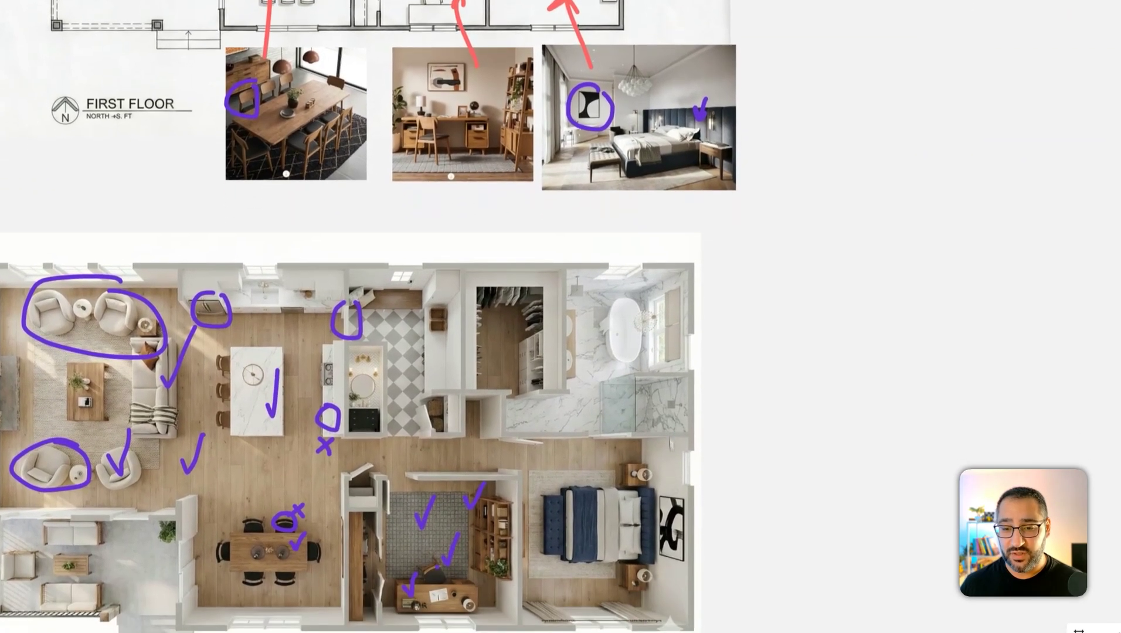
pyautogui.moveTo(676, 552)
pyautogui.mouseDown()
pyautogui.moveTo(693, 596)
pyautogui.moveTo(667, 632)
pyautogui.mouseUp()
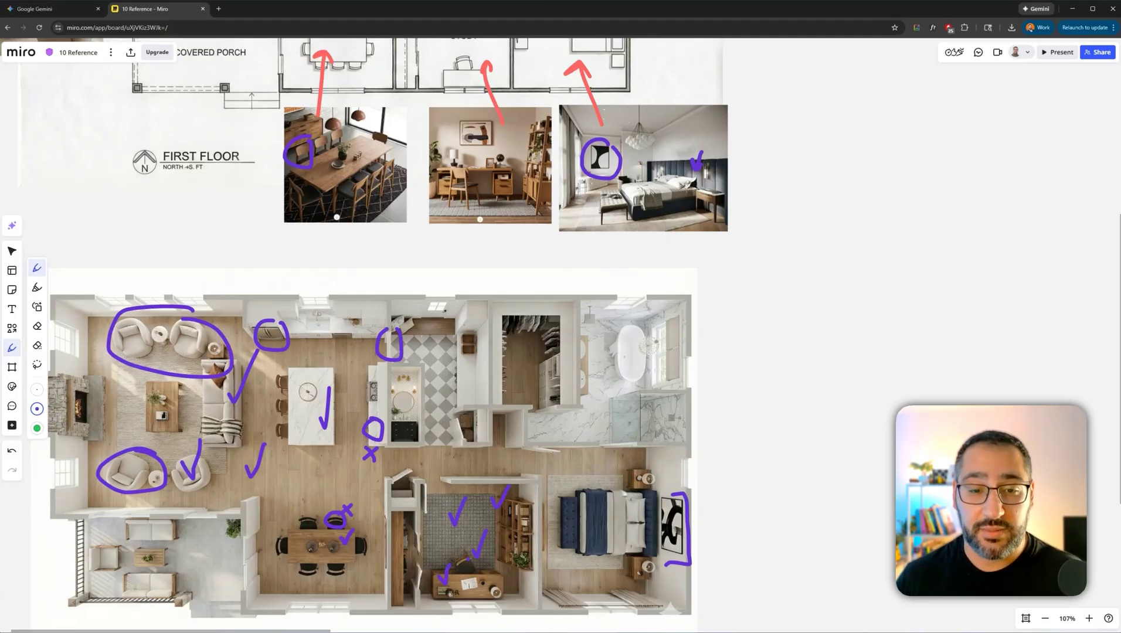
# Step: Draw an arrow pointing into the render's bath, and circle the freestanding tub with an X inside
pyautogui.scroll(1, 592, 509)
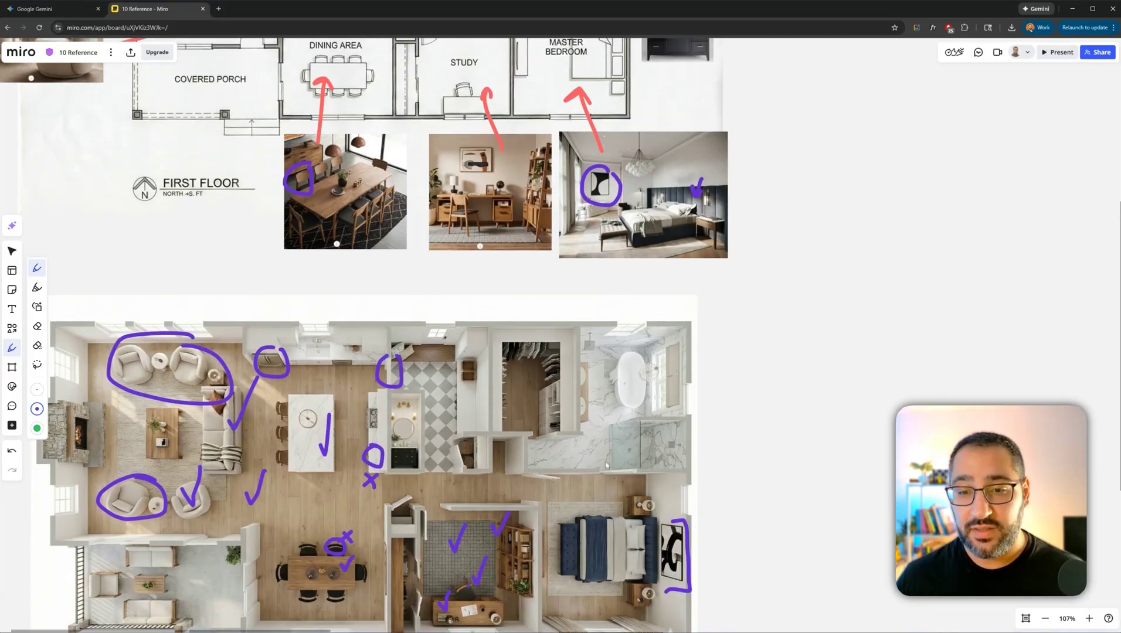
pyautogui.moveTo(607, 465)
pyautogui.mouseDown()
pyautogui.moveTo(589, 514)
pyautogui.moveTo(584, 489)
pyautogui.moveTo(592, 502)
pyautogui.mouseUp()
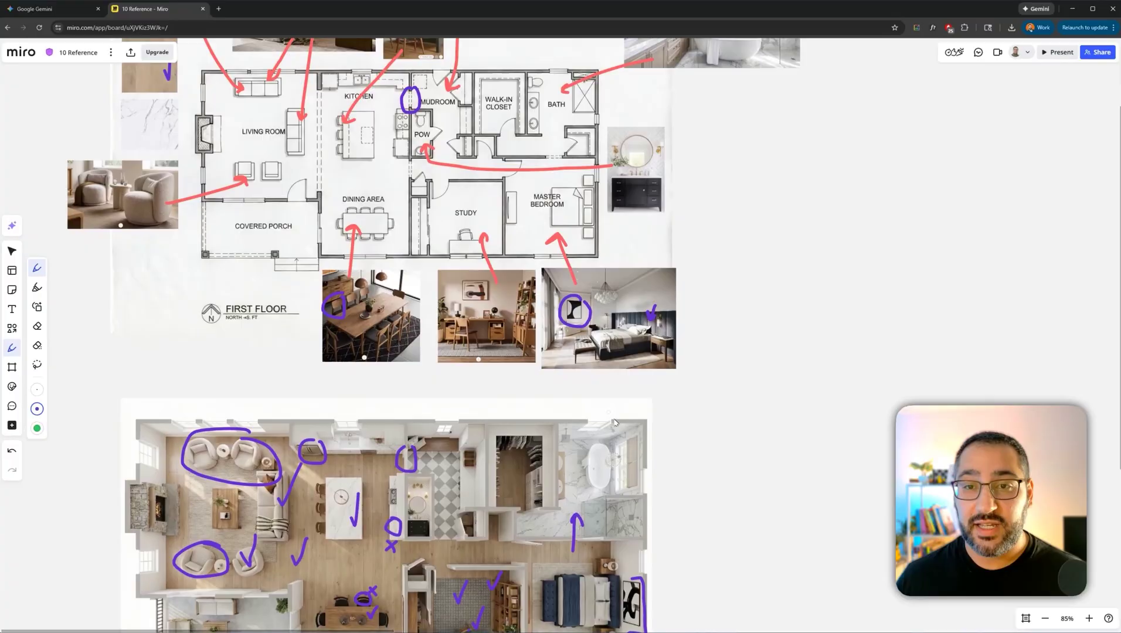
pyautogui.moveTo(614, 422)
pyautogui.mouseDown()
pyautogui.moveTo(604, 404)
pyautogui.moveTo(583, 480)
pyautogui.moveTo(600, 439)
pyautogui.moveTo(603, 461)
pyautogui.mouseUp()
pyautogui.moveTo(601, 450); pyautogui.dragTo(594, 460)
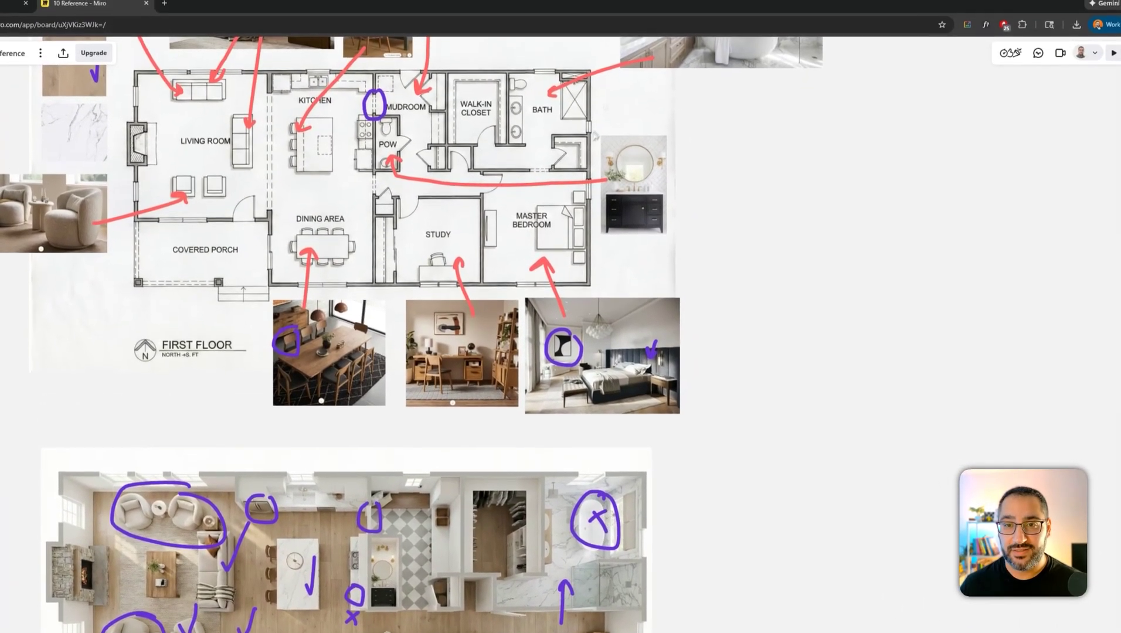
# Step: Draw an arrow at the shower on the floor plan's bath, and circle the rendered glass shower area with an X inside
pyautogui.moveTo(606, 44); pyautogui.dragTo(576, 46)
pyautogui.moveTo(585, 38); pyautogui.dragTo(584, 55)
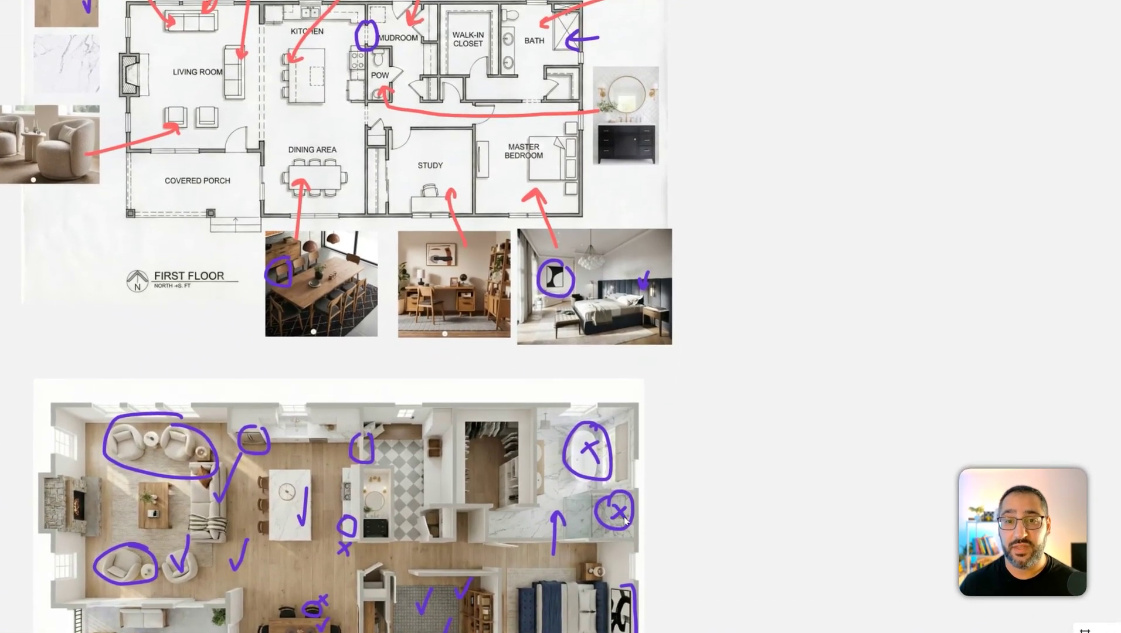
pyautogui.moveTo(612, 505); pyautogui.dragTo(627, 517)
pyautogui.moveTo(627, 504); pyautogui.dragTo(613, 518)
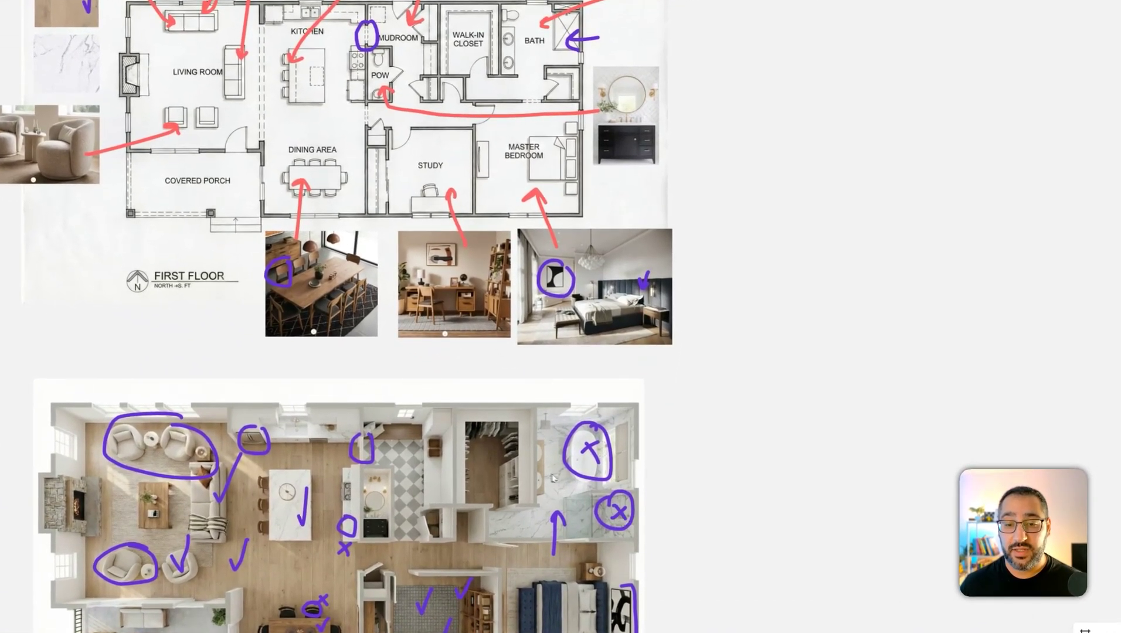
# Step: Draw a check mark at the vanity in the render's bath, and circle the shower head with an X above it
pyautogui.moveTo(539, 461); pyautogui.dragTo(555, 422)
pyautogui.moveTo(561, 402); pyautogui.dragTo(547, 423)
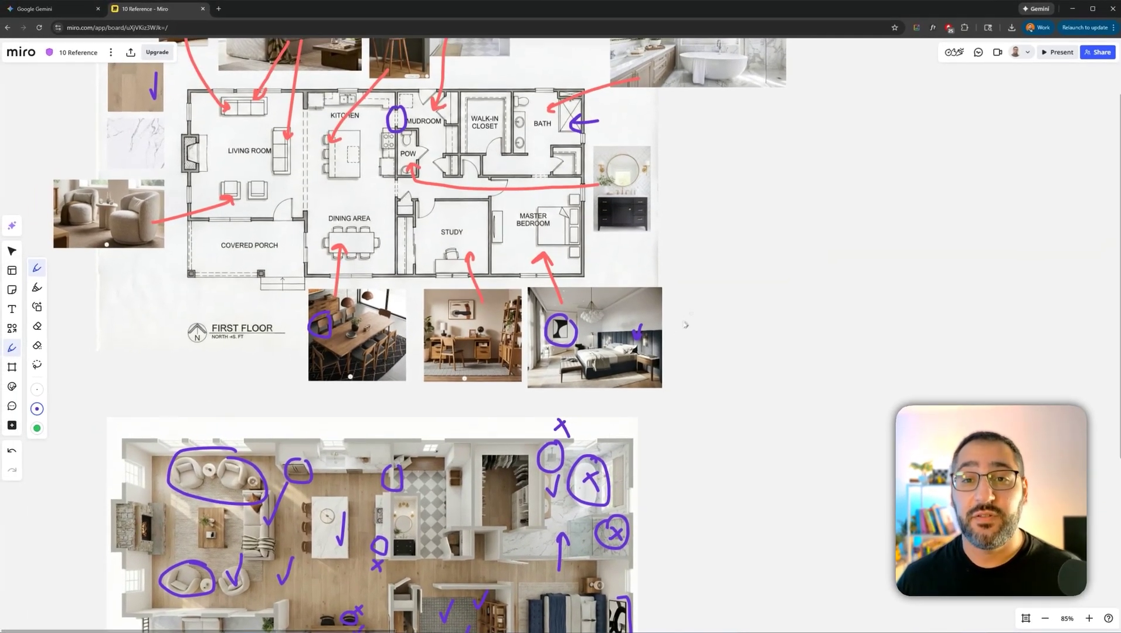
pyautogui.scroll(3, 685, 324)
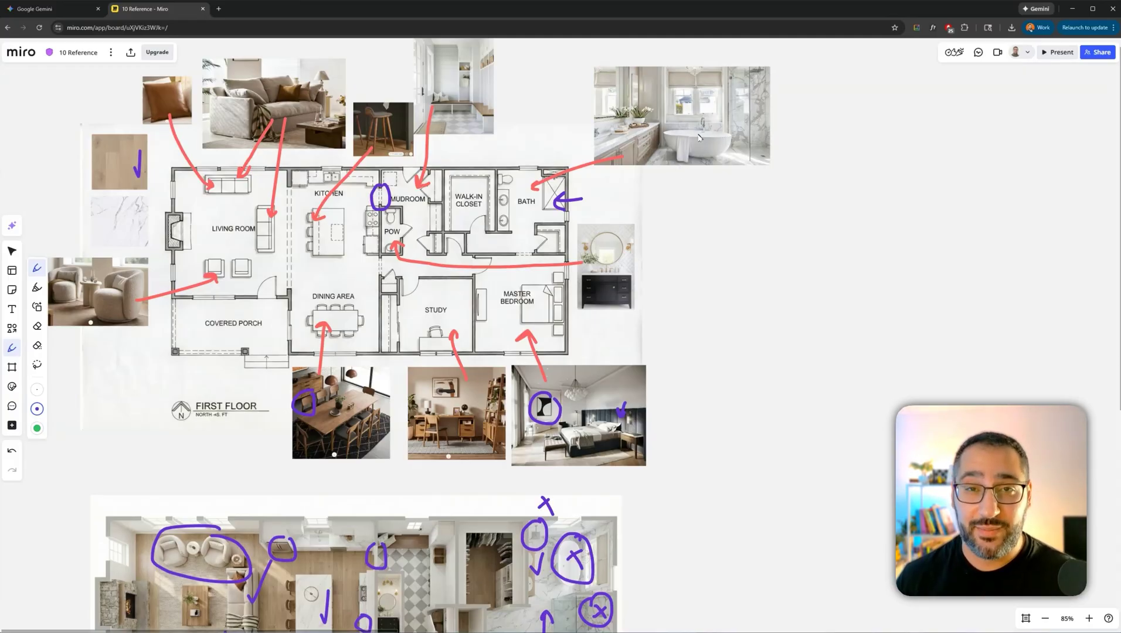
# Step: Draw a check mark on the rendered walk-in closet and a long arrow along the hallway toward the powder room
pyautogui.scroll(-3, 660, 408)
pyautogui.hscroll(-2, 660, 408)
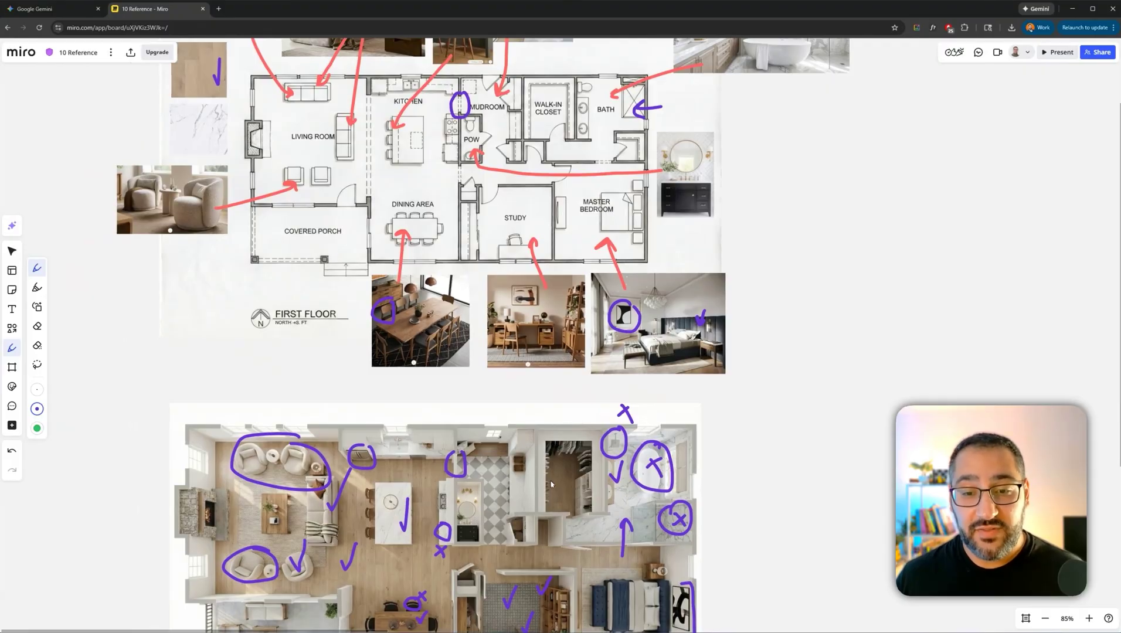
pyautogui.moveTo(561, 473); pyautogui.dragTo(582, 452)
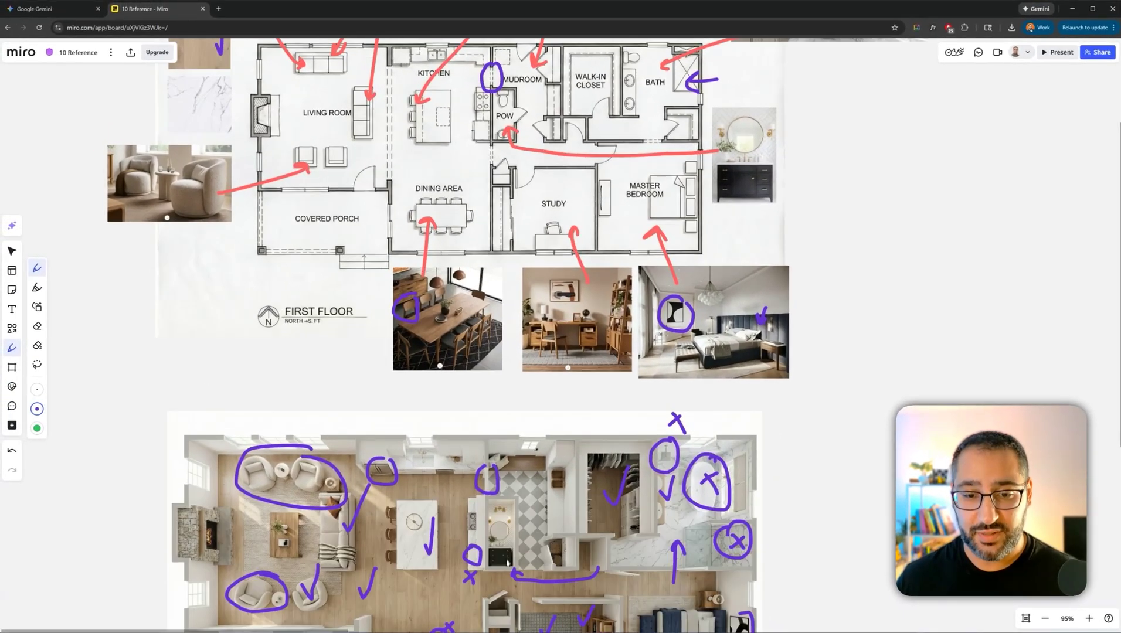
# Step: Draw a box on the black vanity in the powder room reference photo, and put an X on the rendered powder room
pyautogui.scroll(8, 498, 545)
pyautogui.scroll(-8, 519, 453)
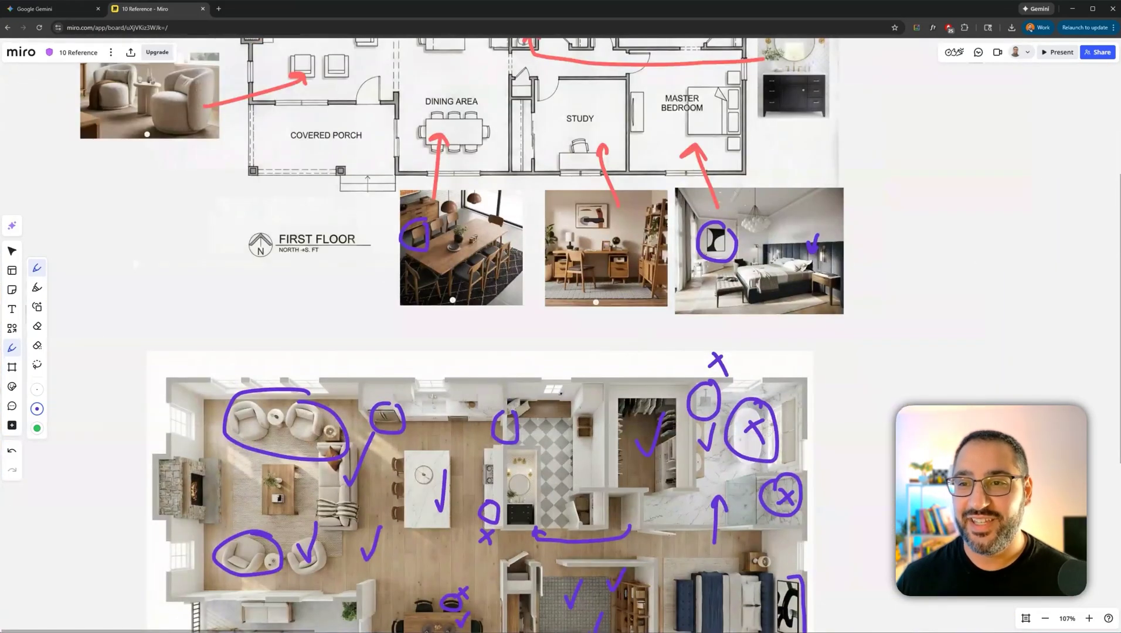
pyautogui.moveTo(793, 98); pyautogui.dragTo(777, 129)
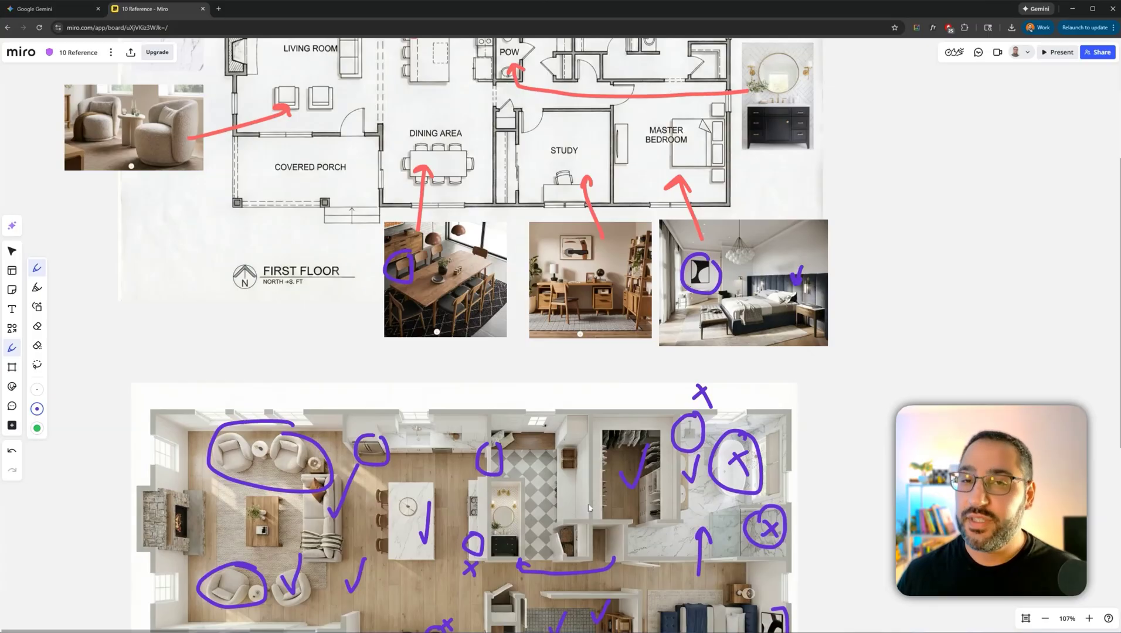
pyautogui.moveTo(740, 397); pyautogui.dragTo(739, 398)
pyautogui.scroll(2, 740, 397)
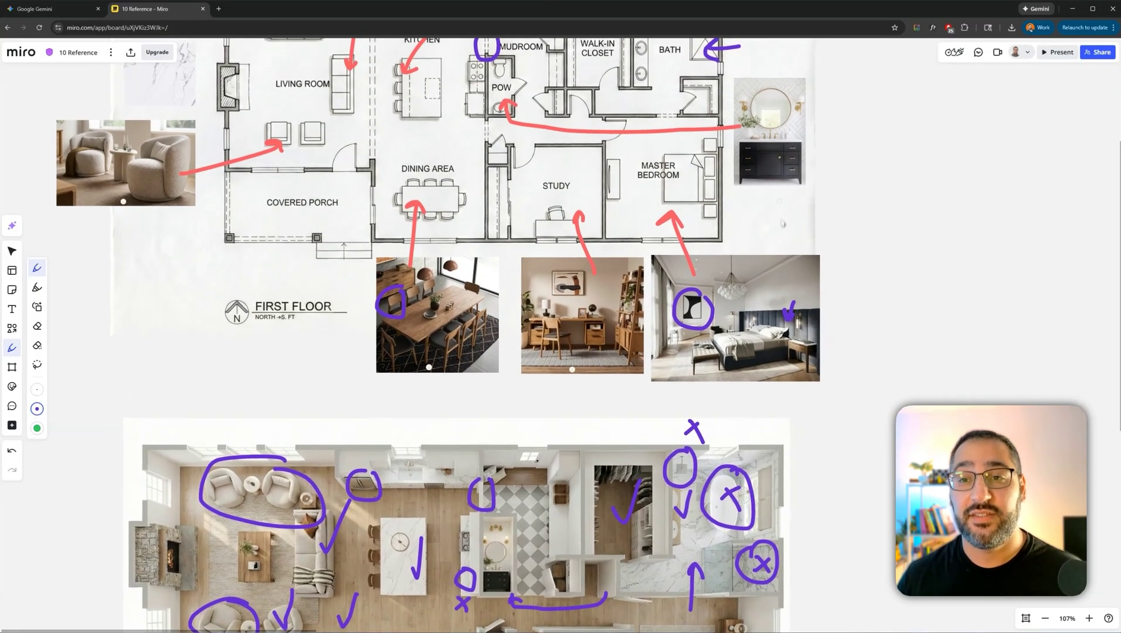
pyautogui.moveTo(756, 142)
pyautogui.mouseDown()
pyautogui.moveTo(755, 188)
pyautogui.moveTo(793, 187)
pyautogui.moveTo(799, 154)
pyautogui.moveTo(788, 136)
pyautogui.moveTo(748, 142)
pyautogui.mouseUp()
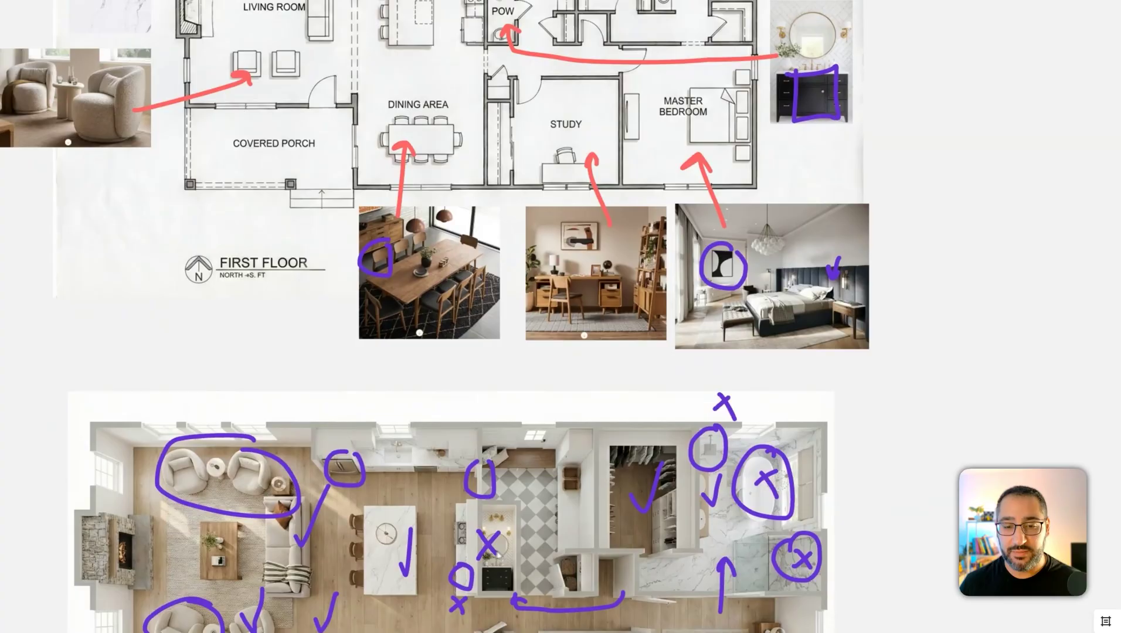
# Step: Circle the mudroom entry on the floor plan and in the render with an X, and check-mark the mudroom floor and covered porch
pyautogui.moveTo(561, 111); pyautogui.dragTo(553, 200)
pyautogui.scroll(-3, 569, 167)
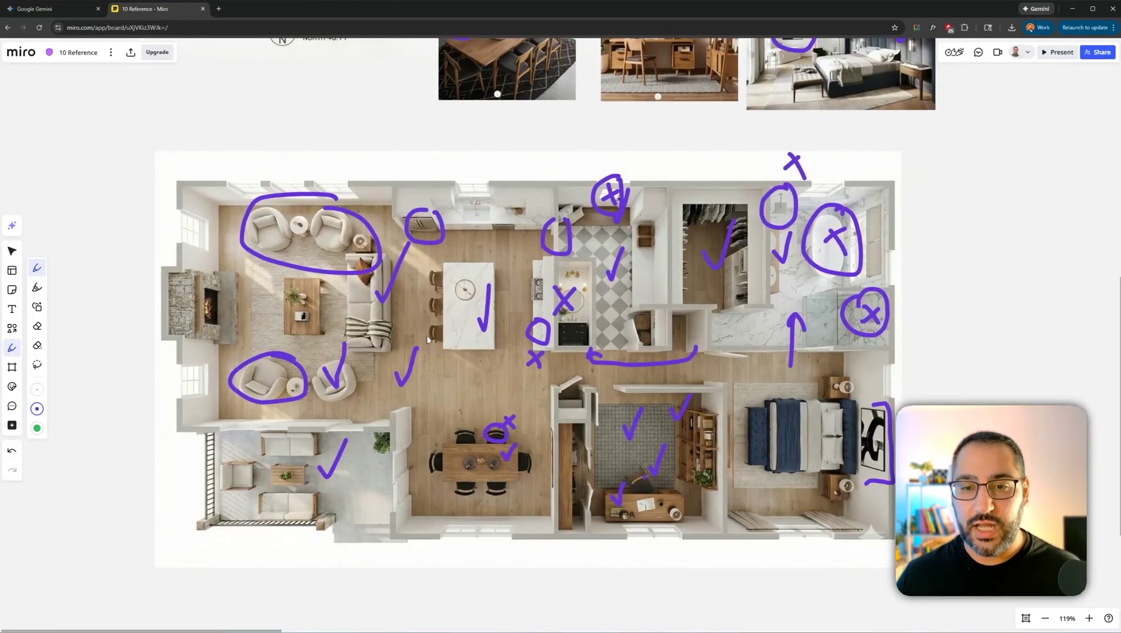
# Step: Review the marked-up render room by room against the floor plan and the reference photos above it
pyautogui.scroll(-2, 428, 338)
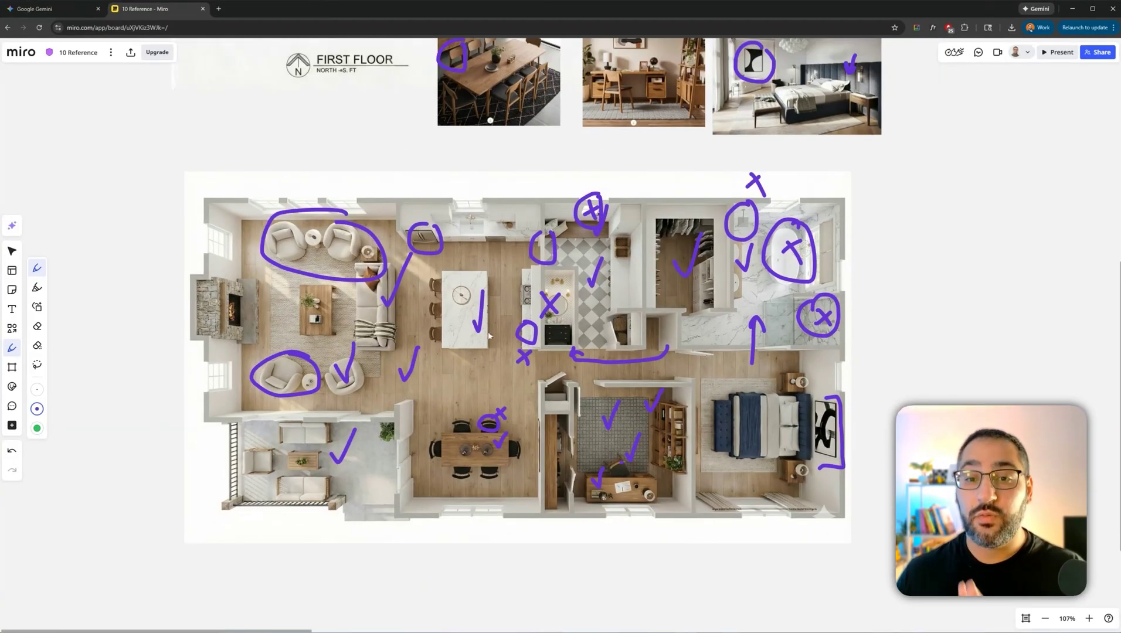
pyautogui.scroll(2, 586, 328)
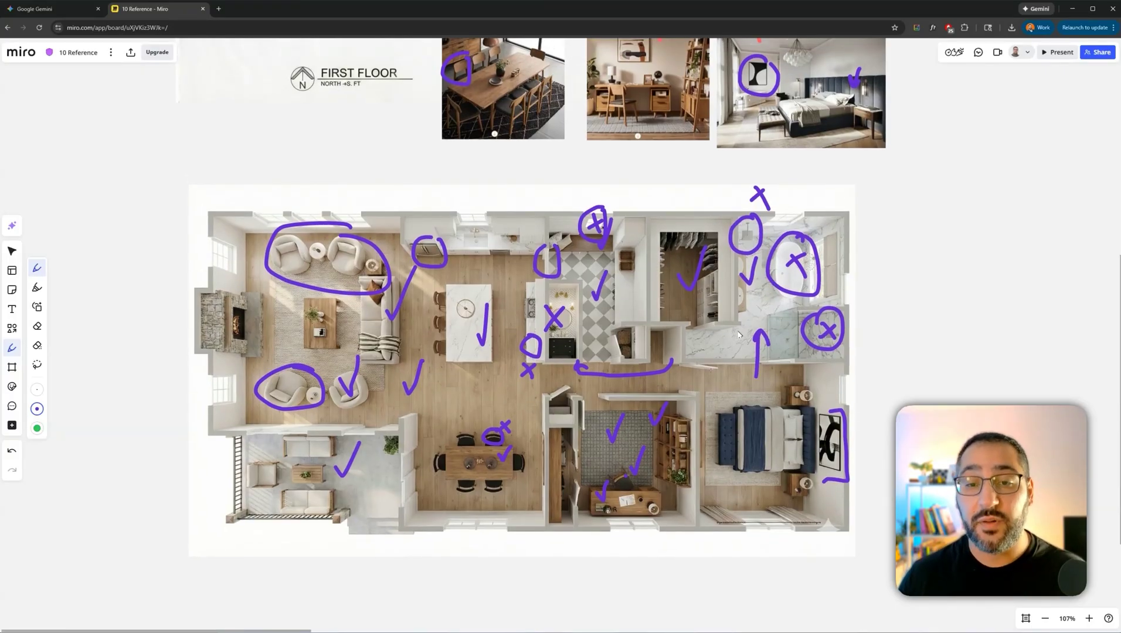
pyautogui.hscroll(-2, 586, 351)
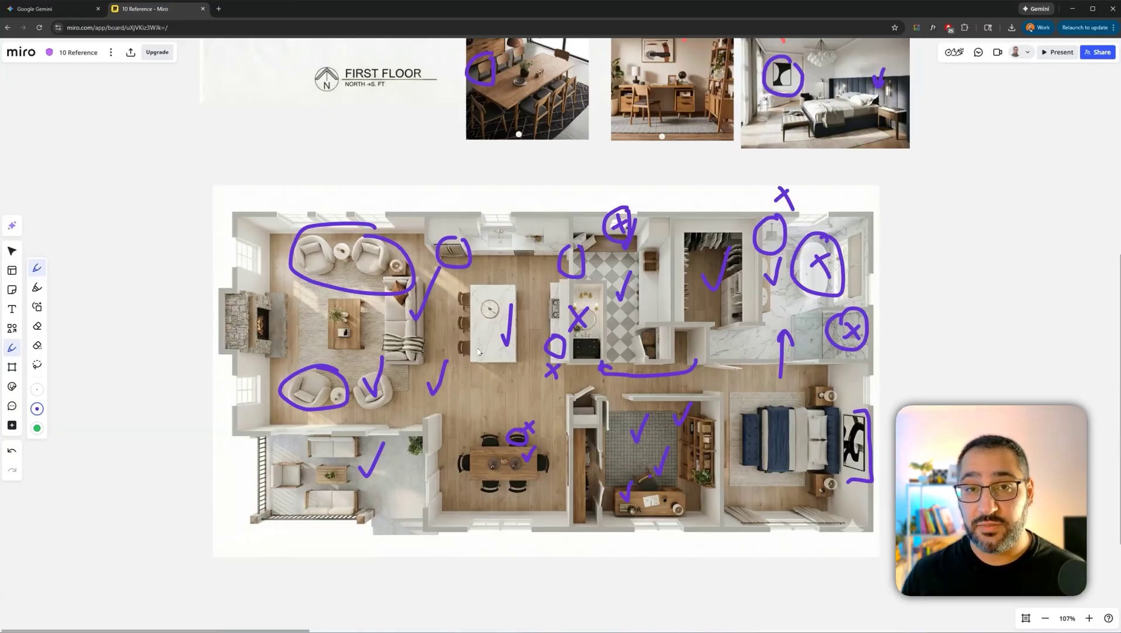
pyautogui.scroll(3, 595, 376)
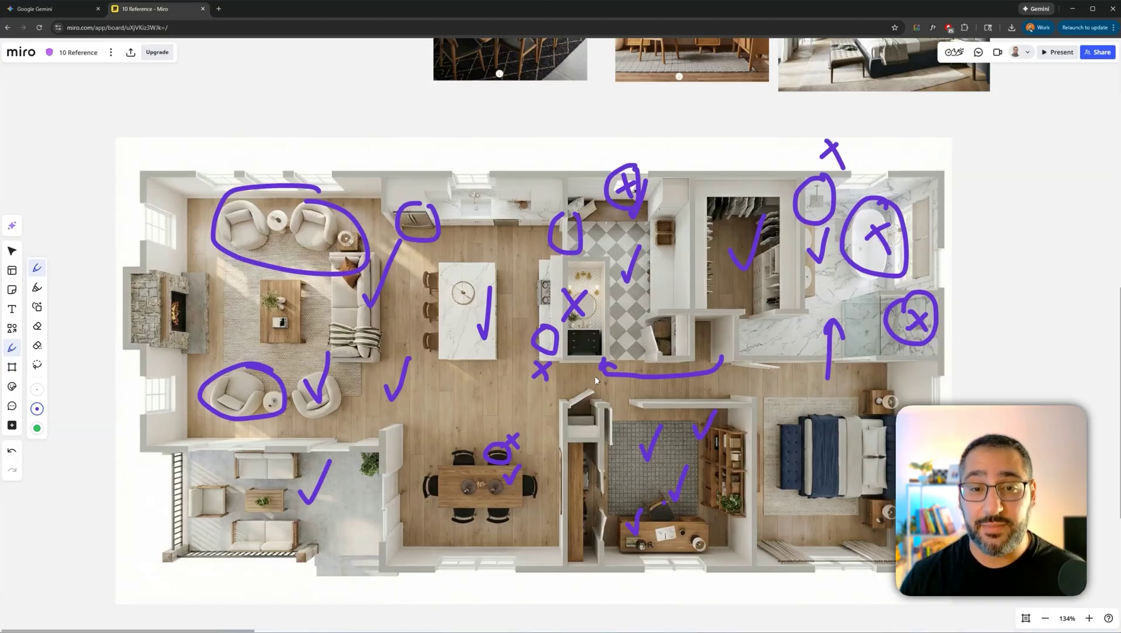
pyautogui.scroll(-2, 575, 368)
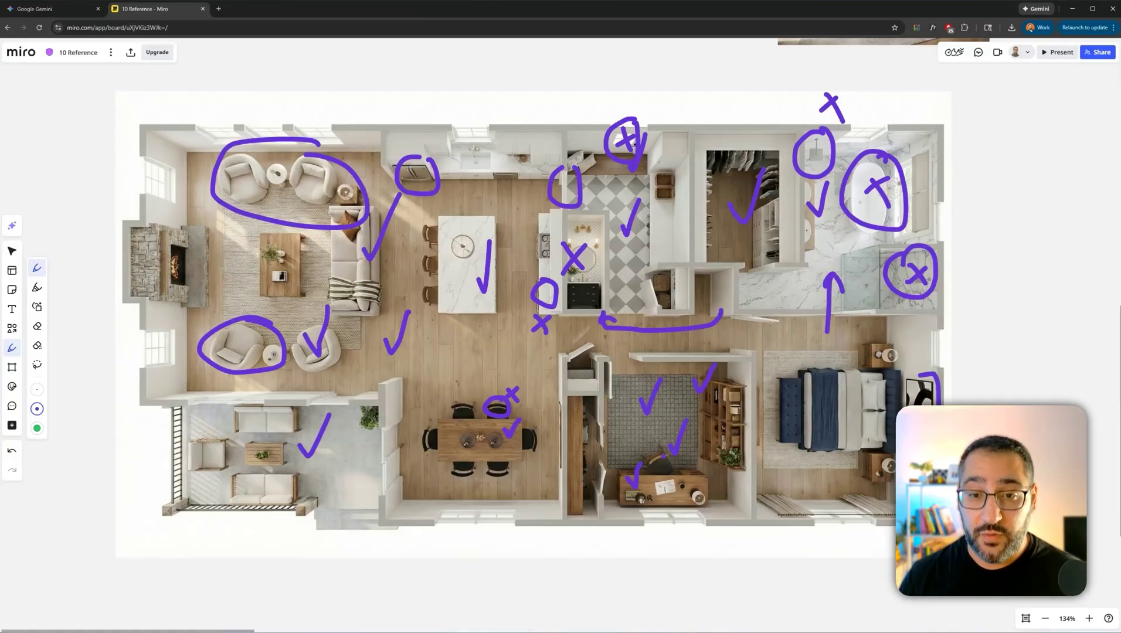
pyautogui.scroll(-3, 542, 337)
pyautogui.scroll(1, 633, 308)
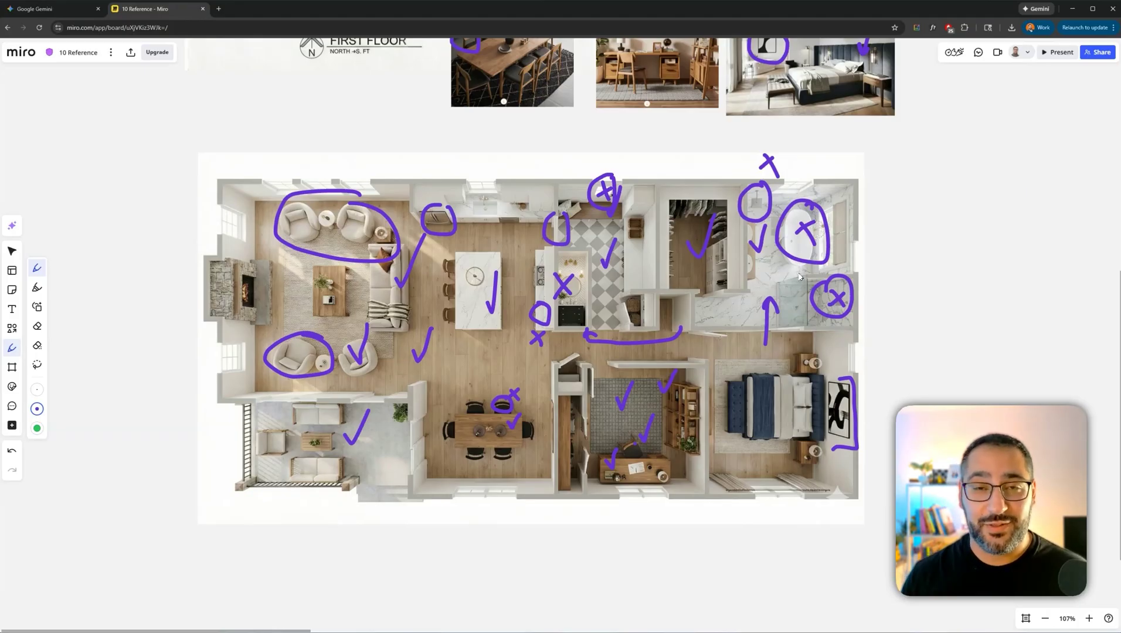
pyautogui.scroll(2, 797, 275)
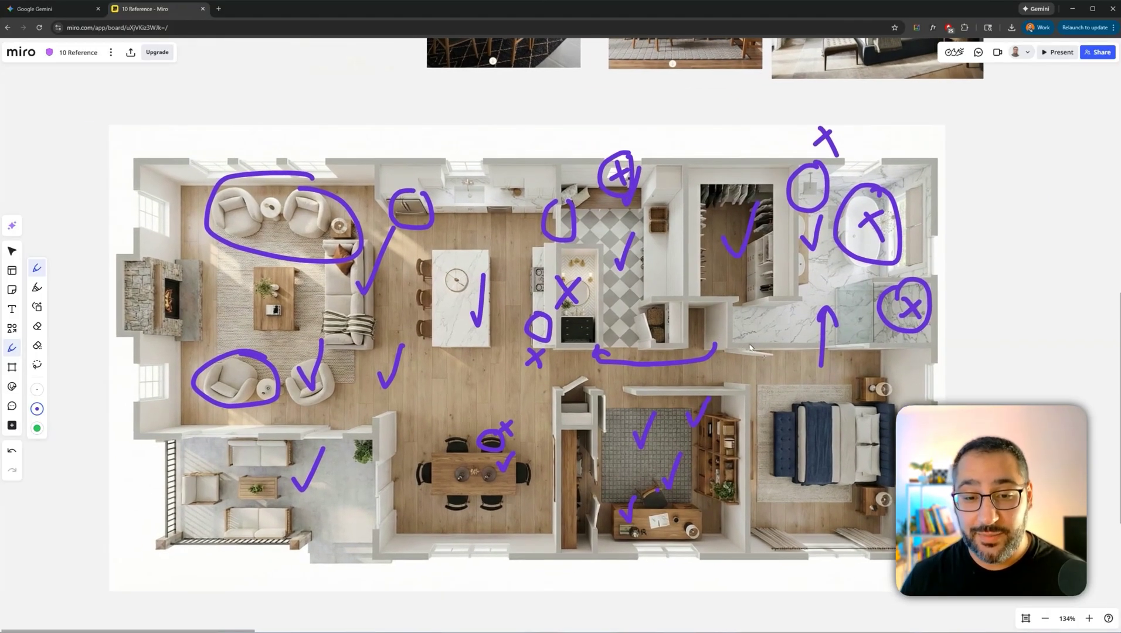
pyautogui.scroll(-1, 751, 349)
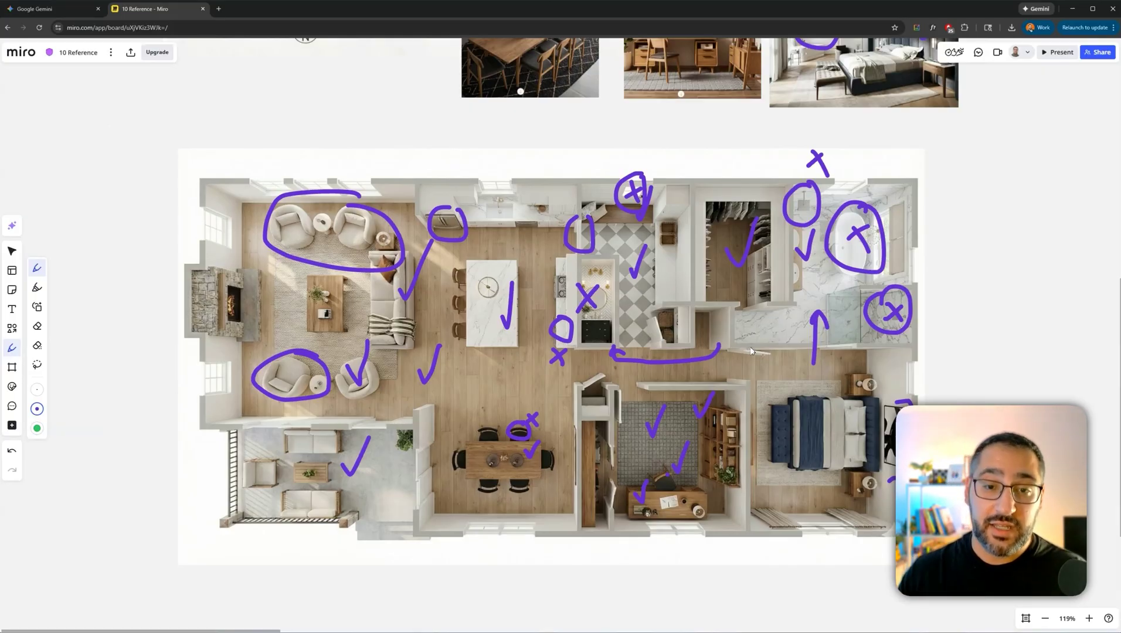
pyautogui.scroll(-1, 626, 339)
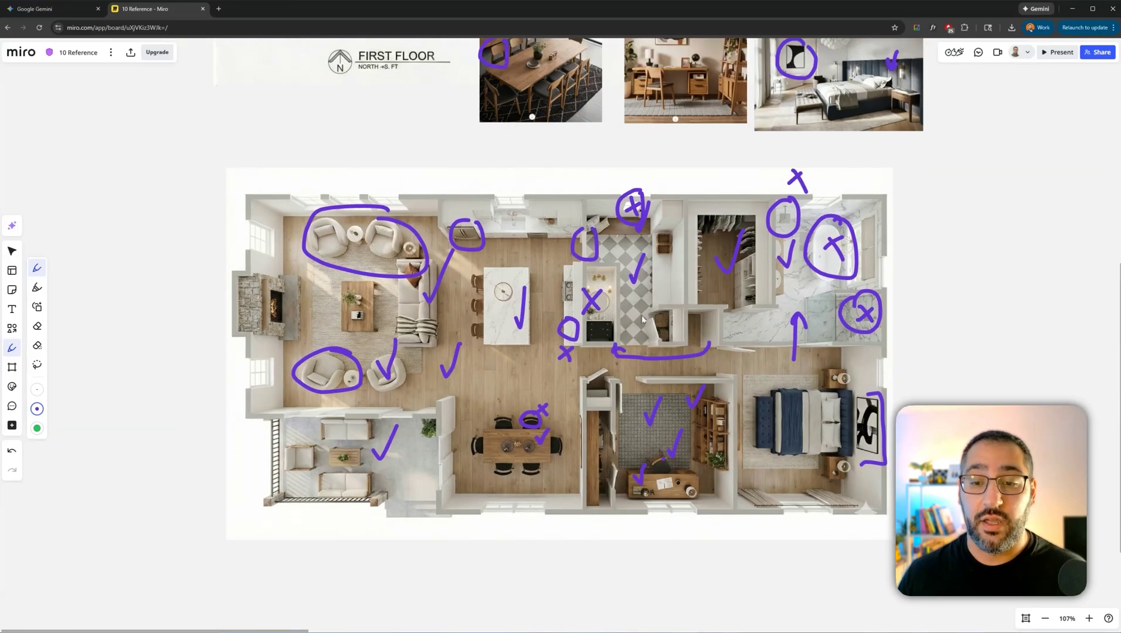
pyautogui.scroll(-1, 642, 320)
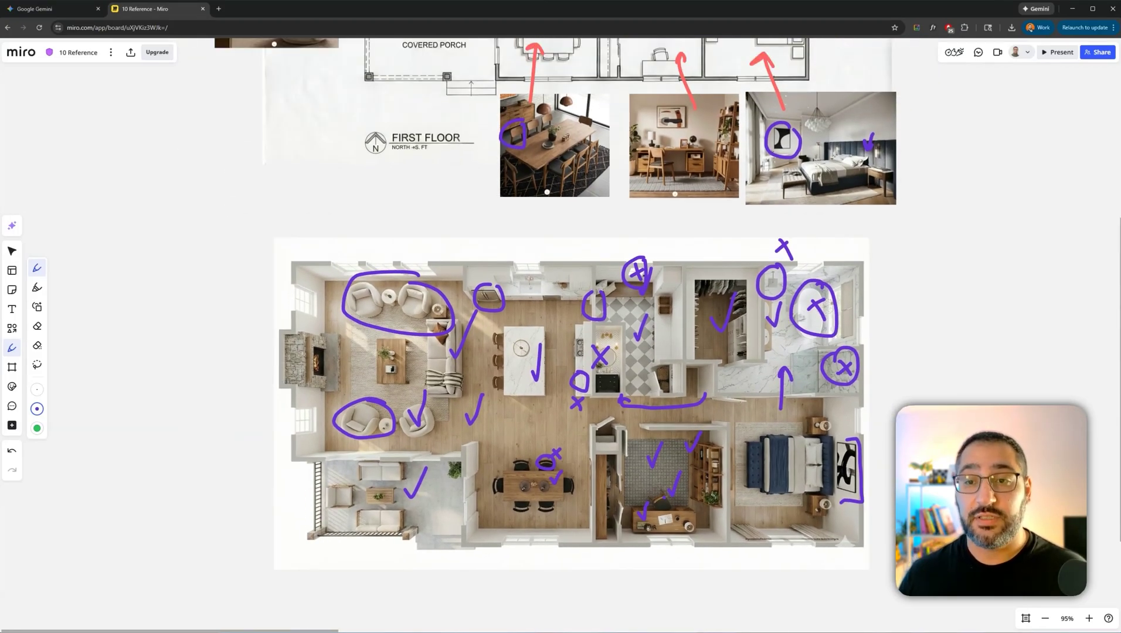
pyautogui.scroll(-1, 864, 344)
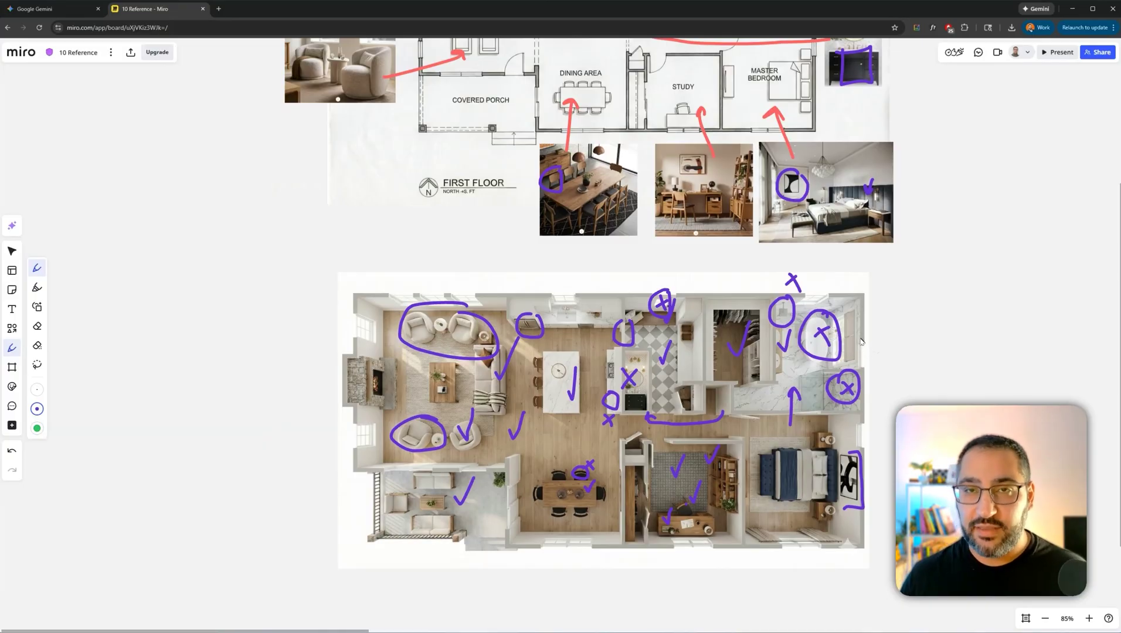
pyautogui.moveTo(861, 339); pyautogui.dragTo(852, 370)
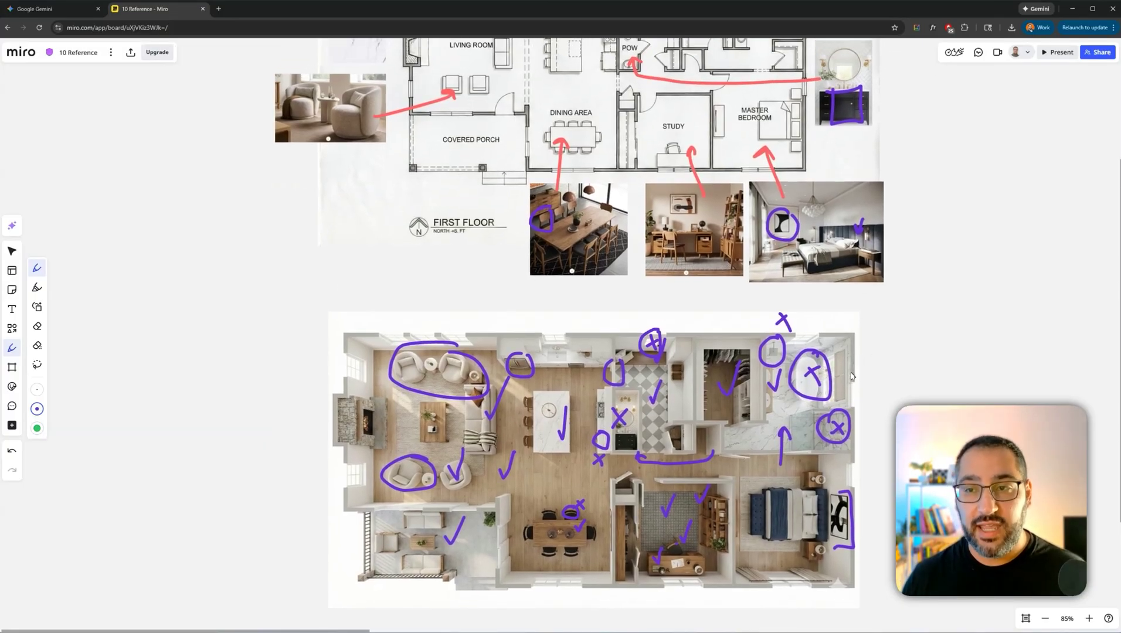
pyautogui.scroll(1, 919, 314)
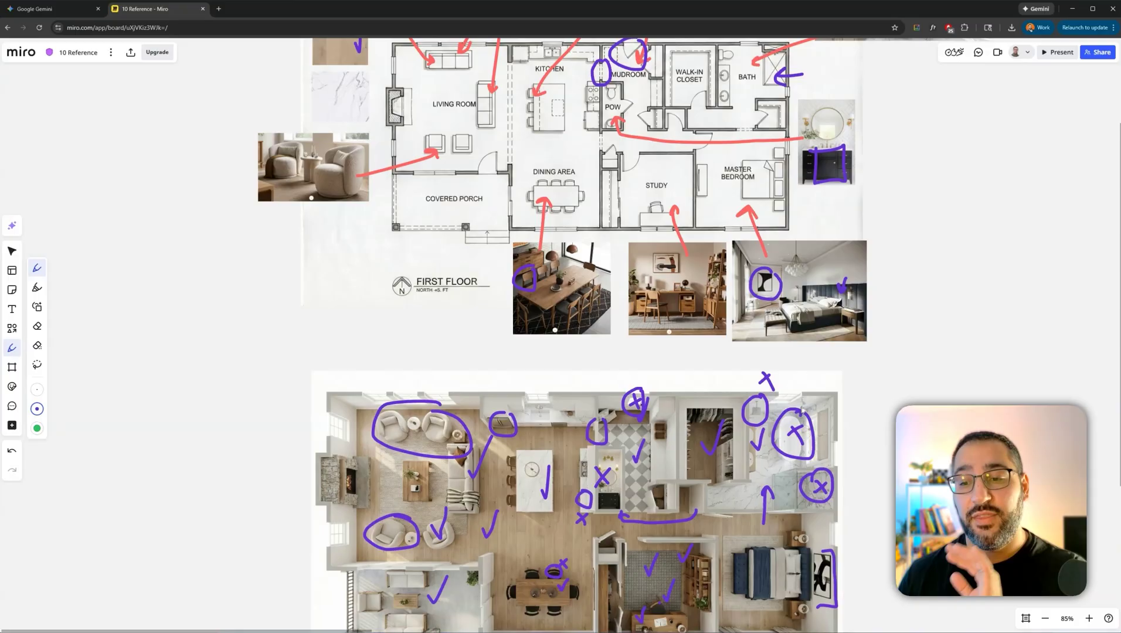
# Step: Examine the floor plan and its arrow-linked reference photos up close, and compare them with the whole marked-up render below
pyautogui.scroll(2, 596, 336)
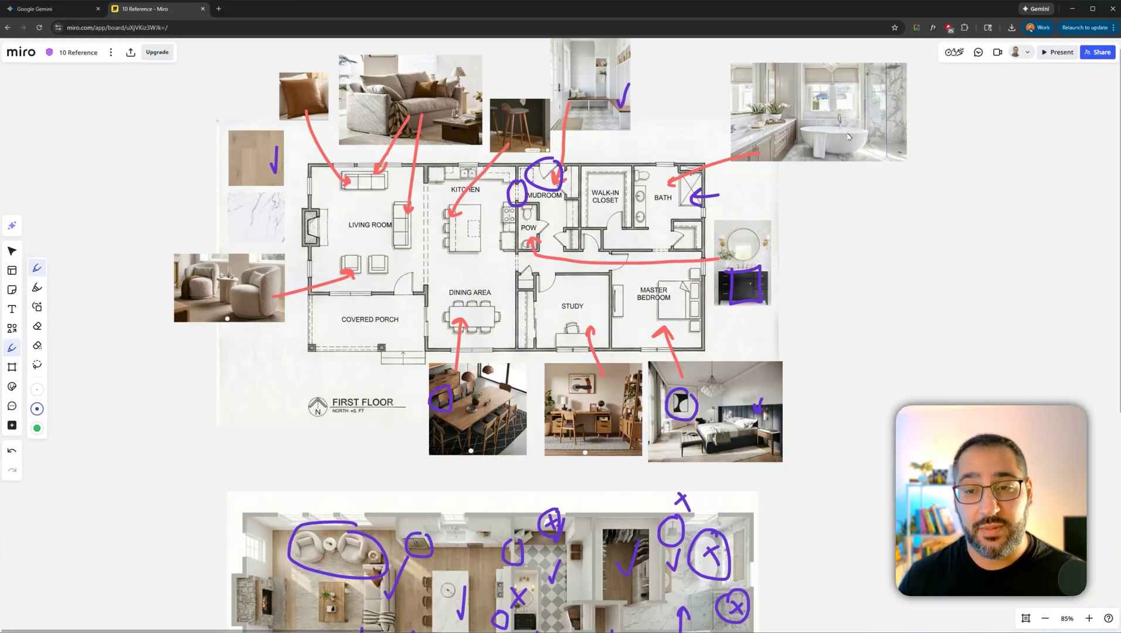
pyautogui.scroll(5, 760, 250)
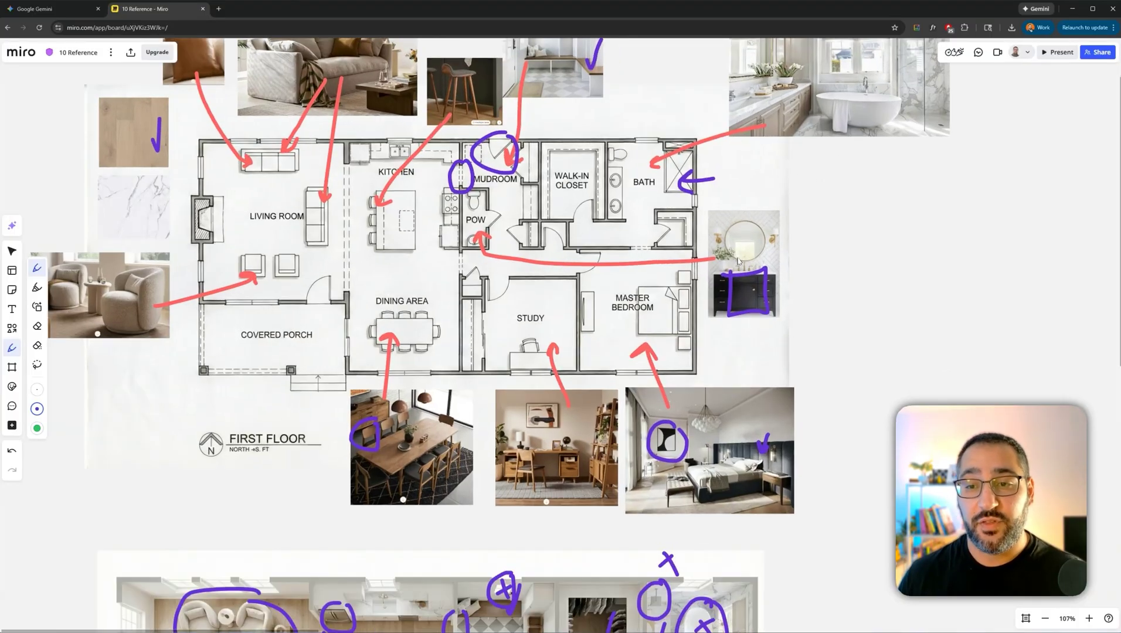
pyautogui.scroll(3, 728, 265)
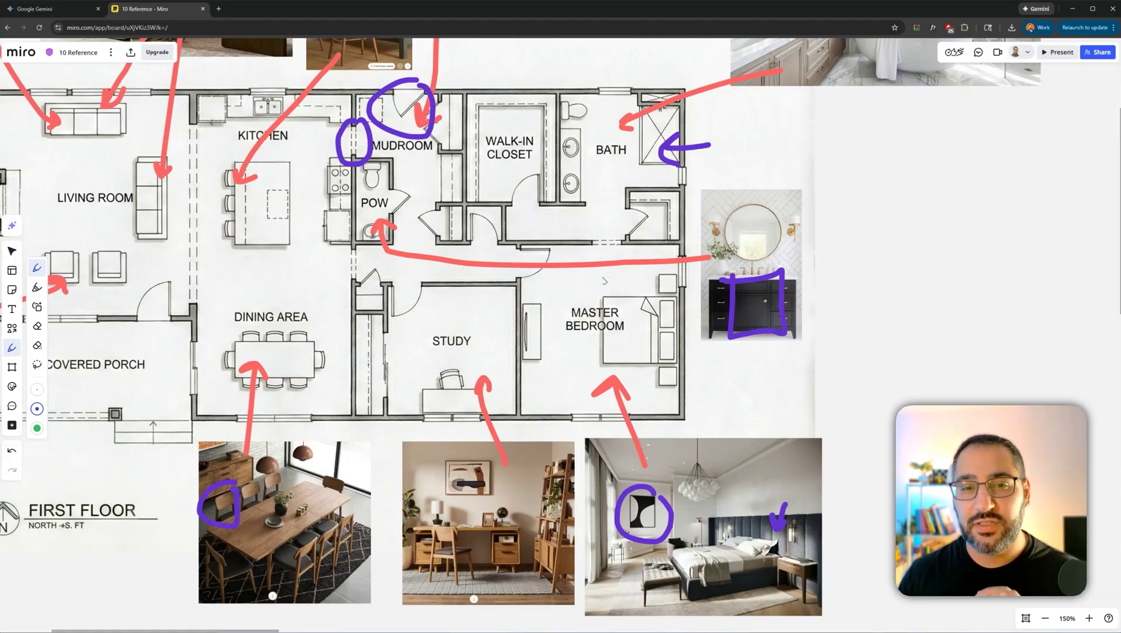
pyautogui.scroll(-4, 609, 293)
pyautogui.scroll(-3, 609, 316)
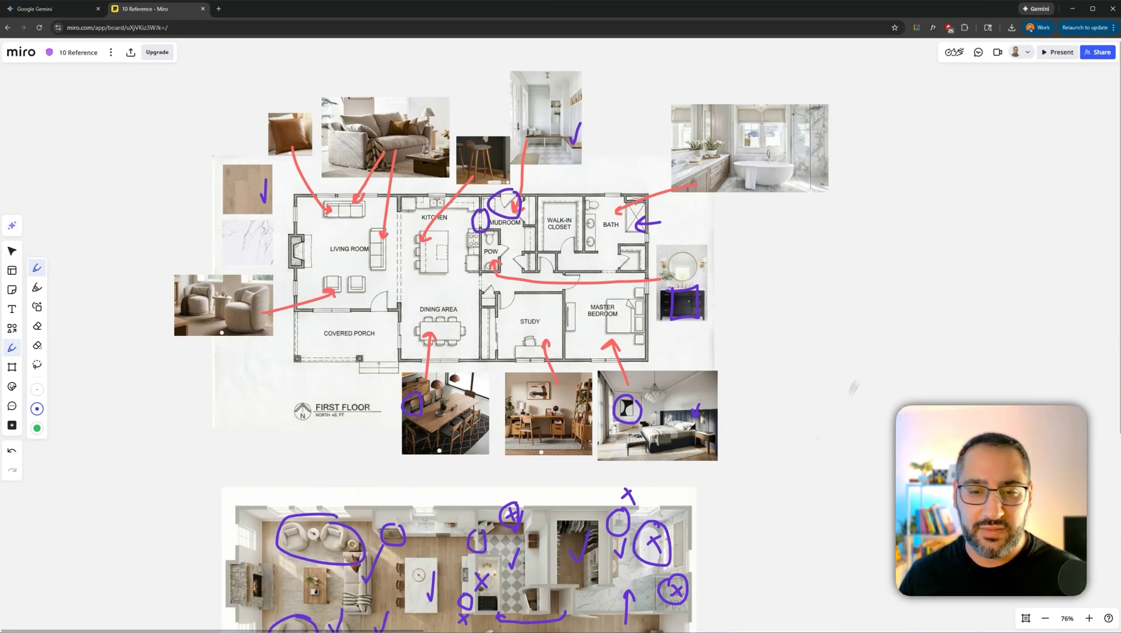
pyautogui.scroll(-2, 853, 387)
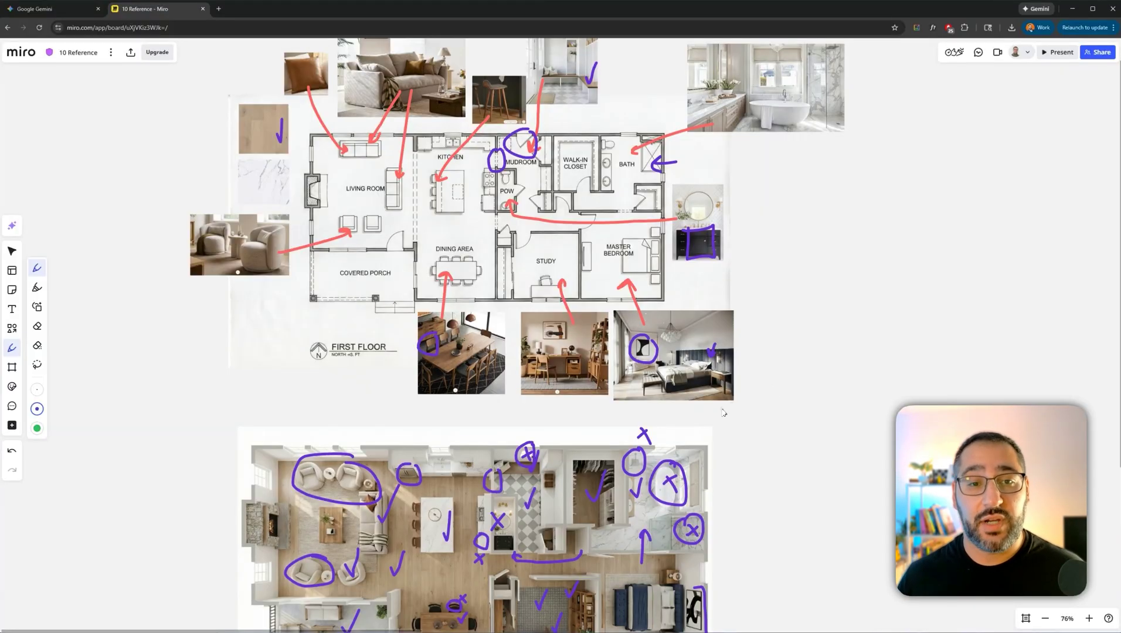
pyautogui.scroll(-1, 555, 417)
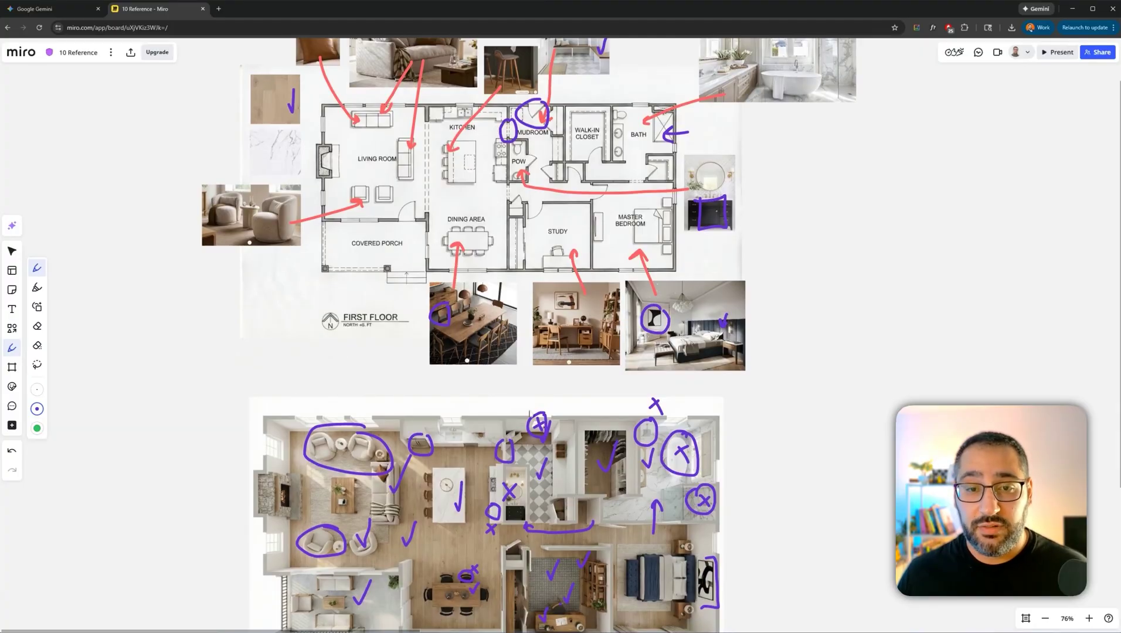
pyautogui.scroll(-1, 532, 405)
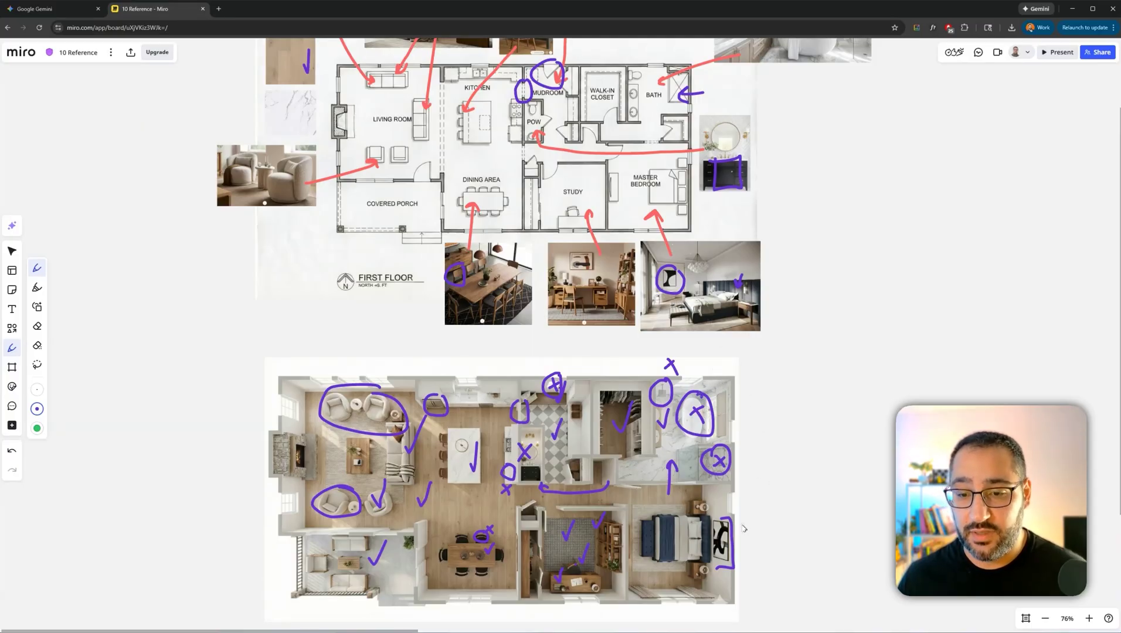
pyautogui.scroll(-1, 745, 523)
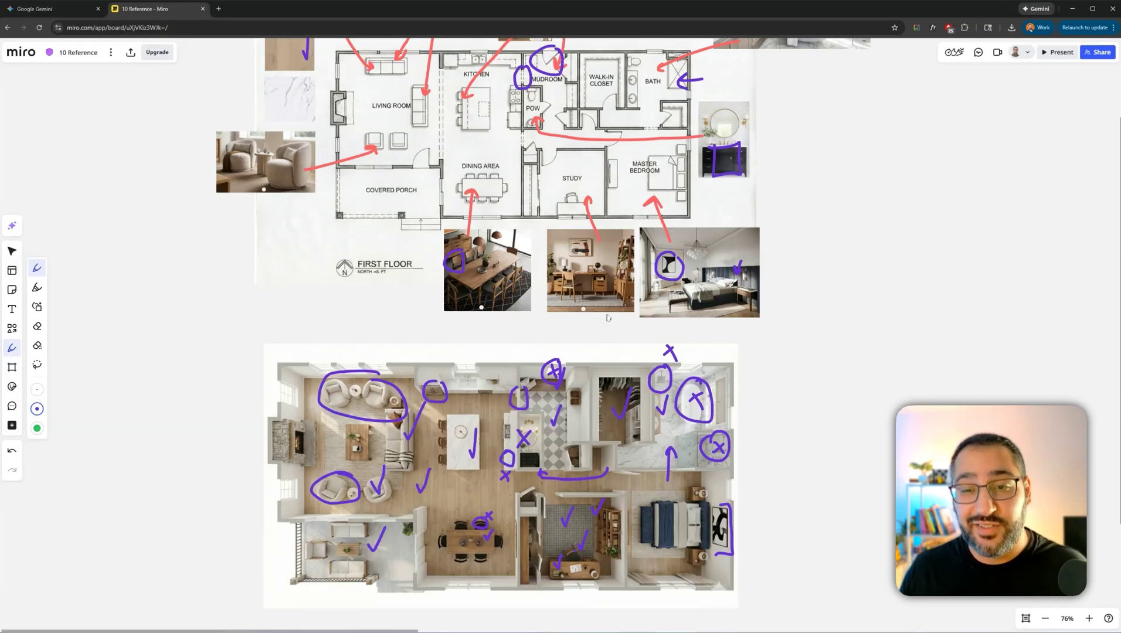
pyautogui.scroll(1, 623, 332)
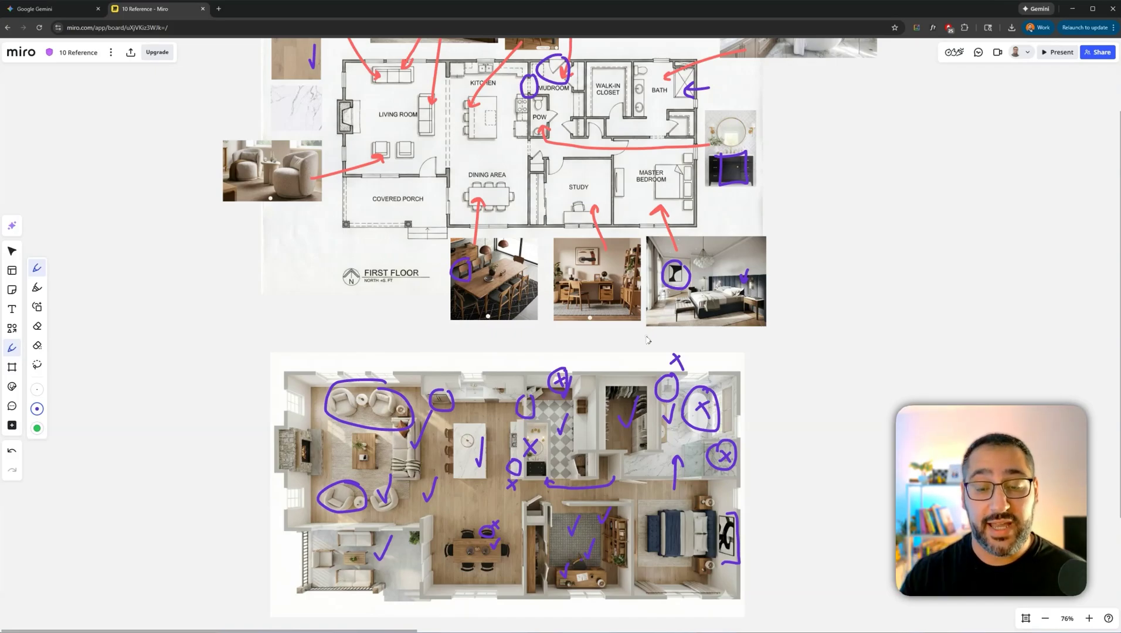
pyautogui.scroll(1, 650, 339)
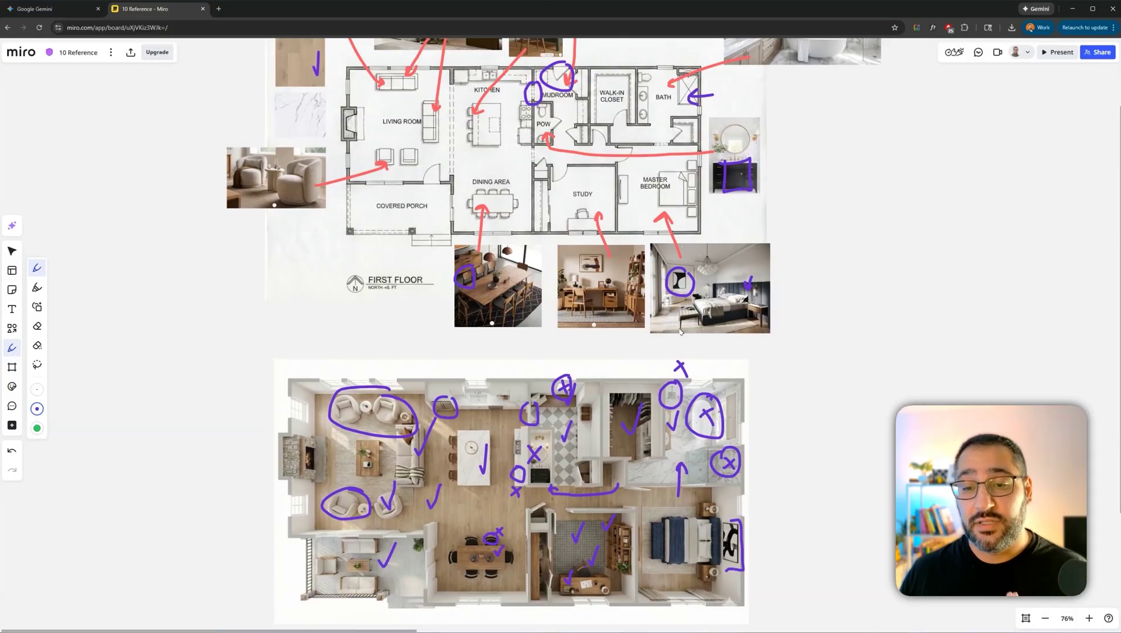